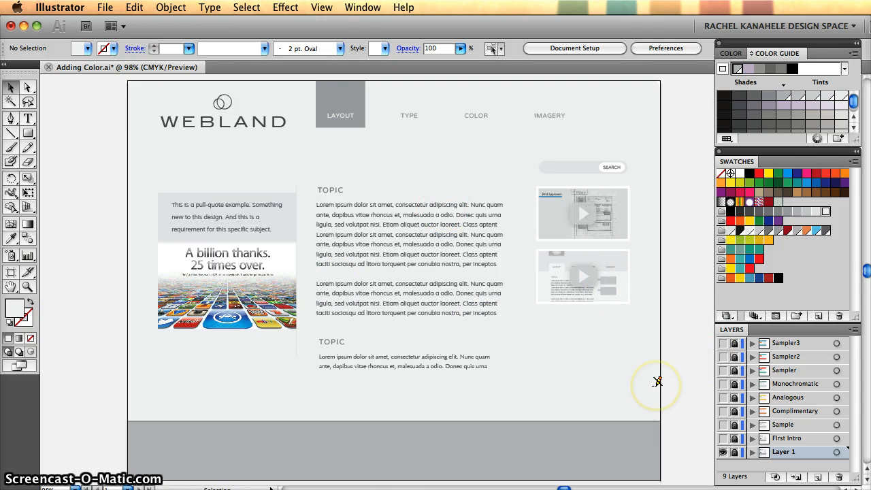
- Unlock Layer 1, then make the First Intro layer visible and unlock it for editing
left_click(734, 453)
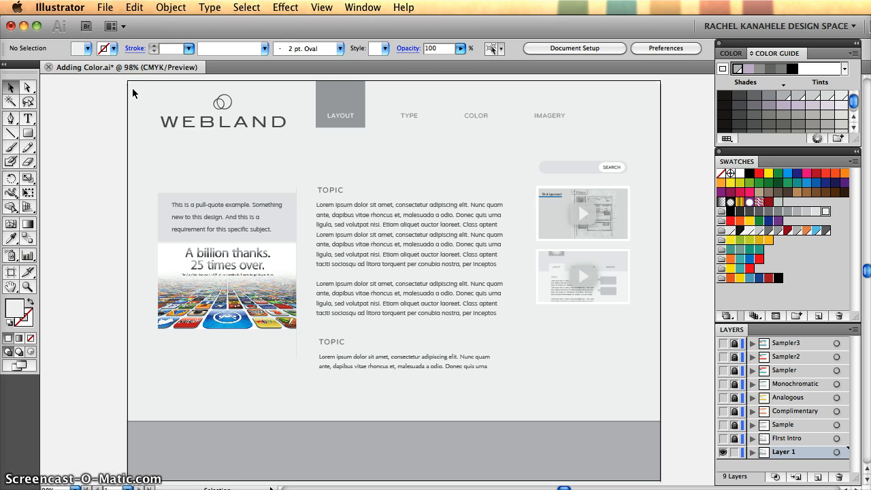
left_click(723, 451)
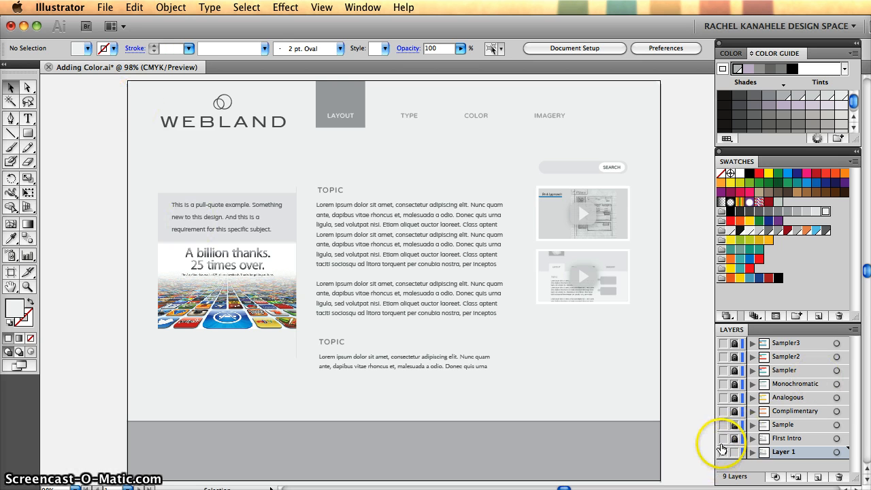
left_click(724, 438)
left_click(588, 213)
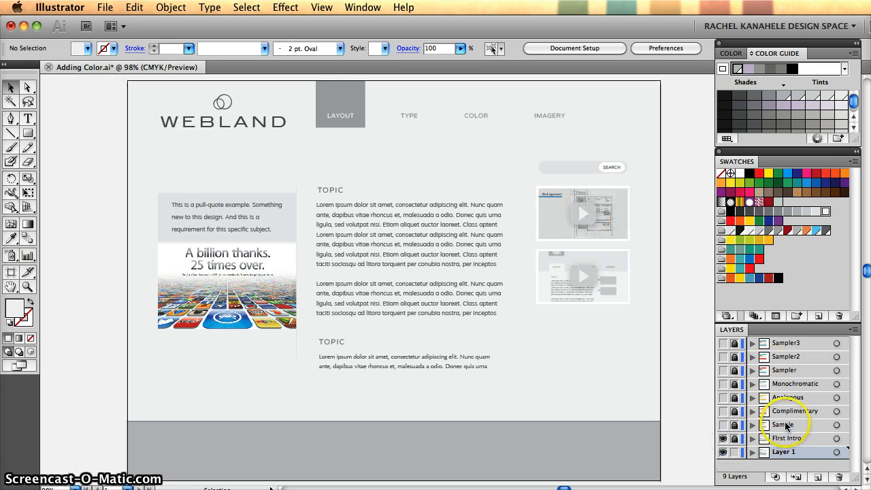
left_click(734, 438)
left_click(572, 164)
left_click(576, 205)
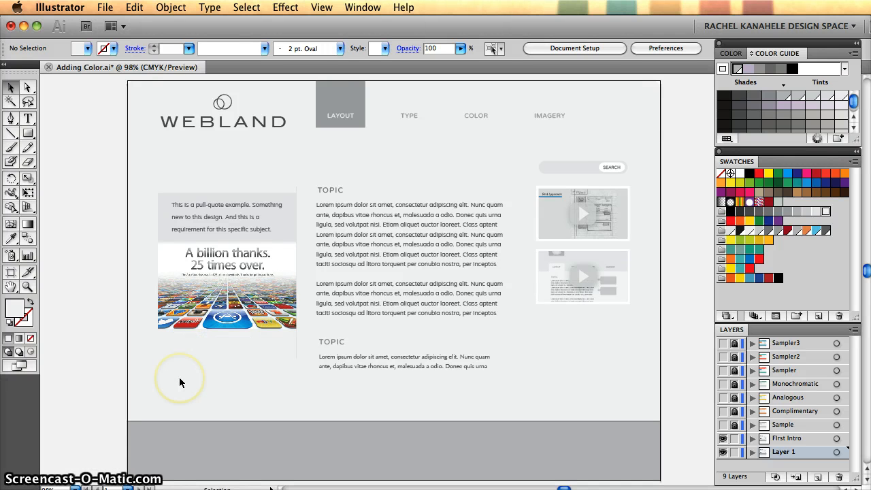
- Delete the app-store image below the pull-quote and the two grouped video thumbnails from the page layout
left_click(208, 318)
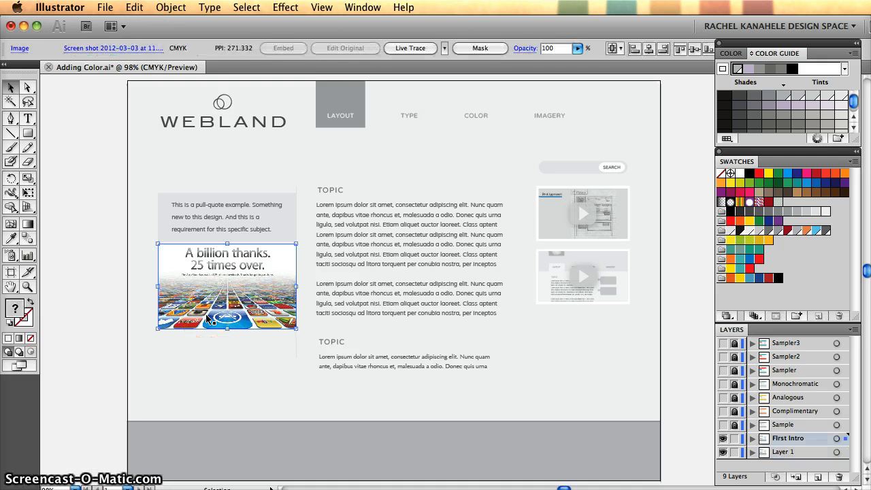
key("Delete")
left_click(600, 282)
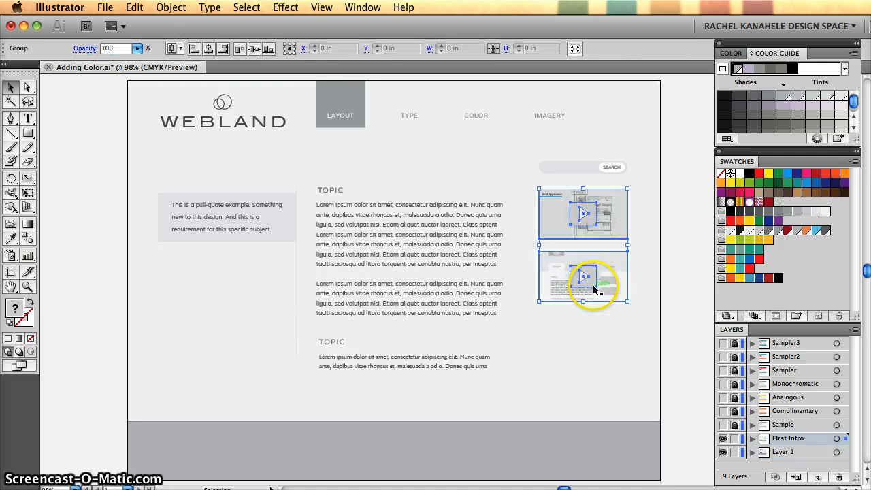
key("Delete")
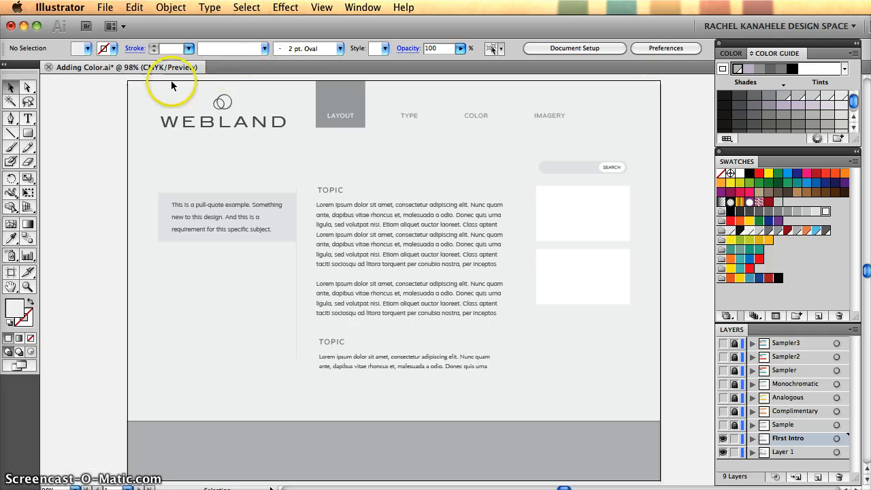
- Make the Sample layer visible over the First Intro layout
left_click(226, 123)
left_click(561, 129)
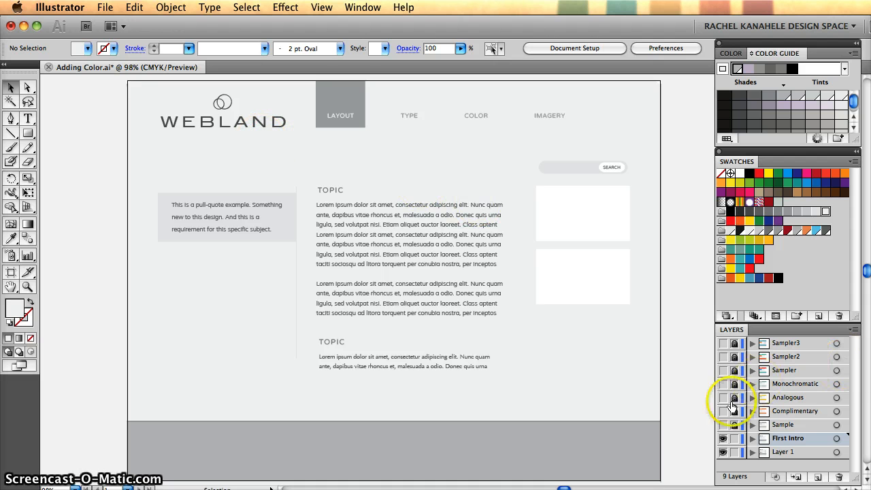
left_click(723, 424)
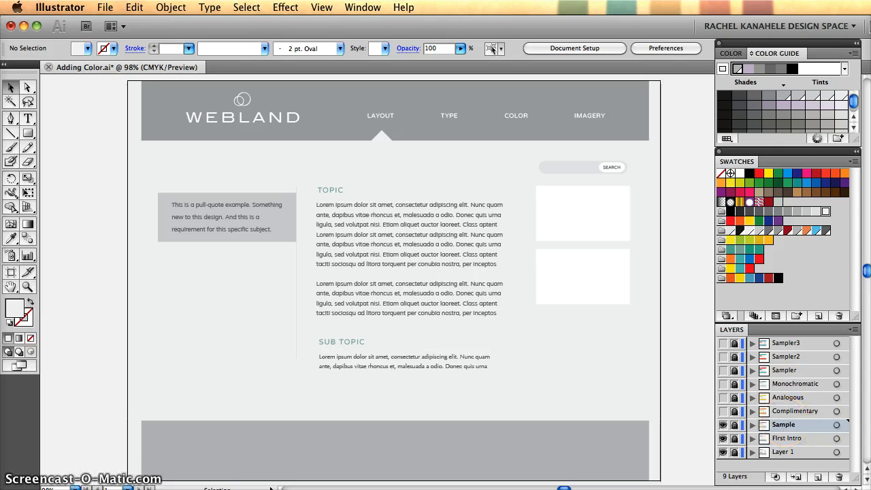
key("super+Tab")
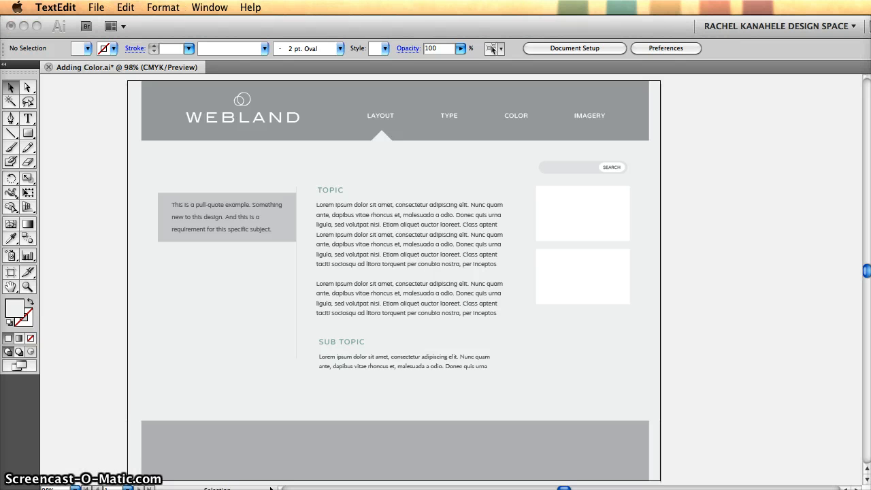
left_click(696, 324)
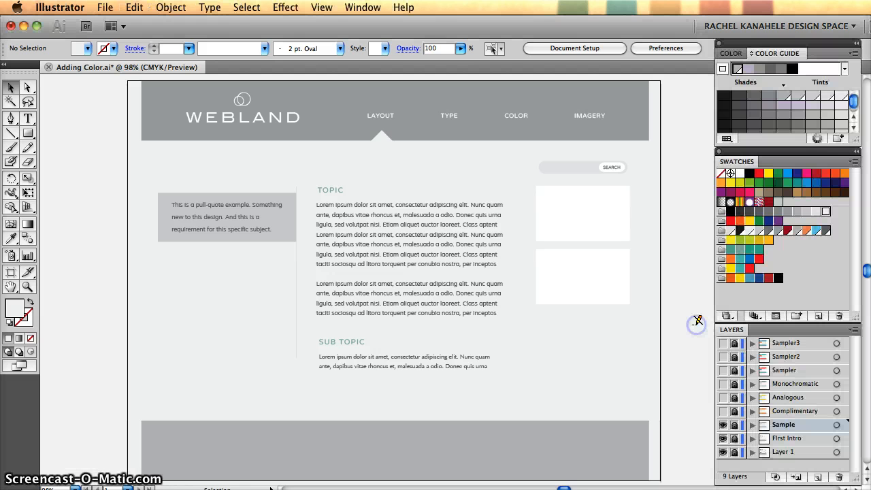
key("super+Tab")
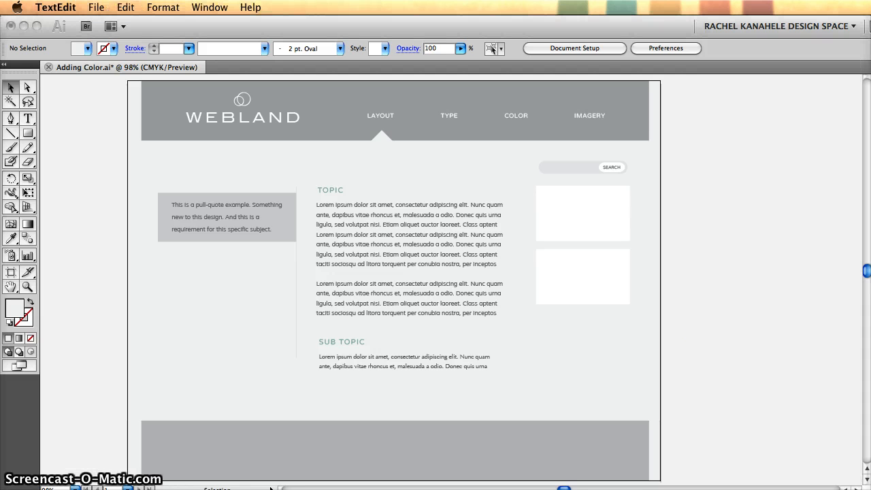
left_click(745, 328)
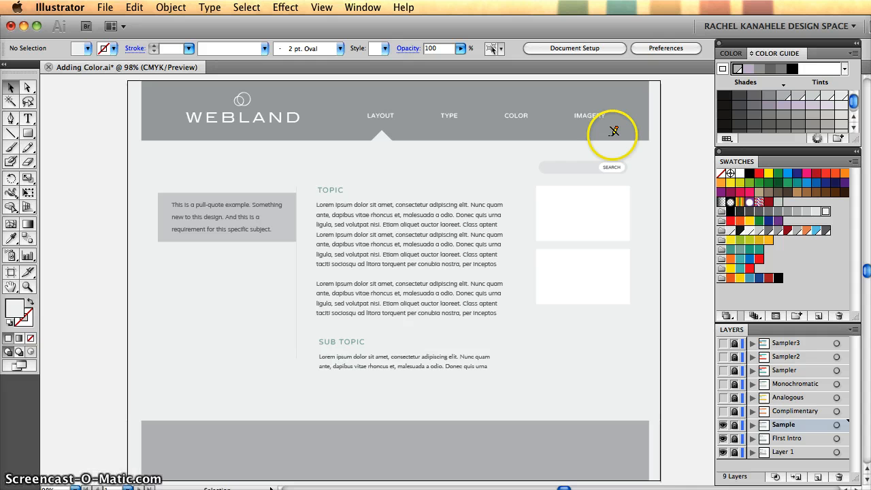
- Unlock the Sample layer and fill the header bar with the teal swatch
left_click(734, 425)
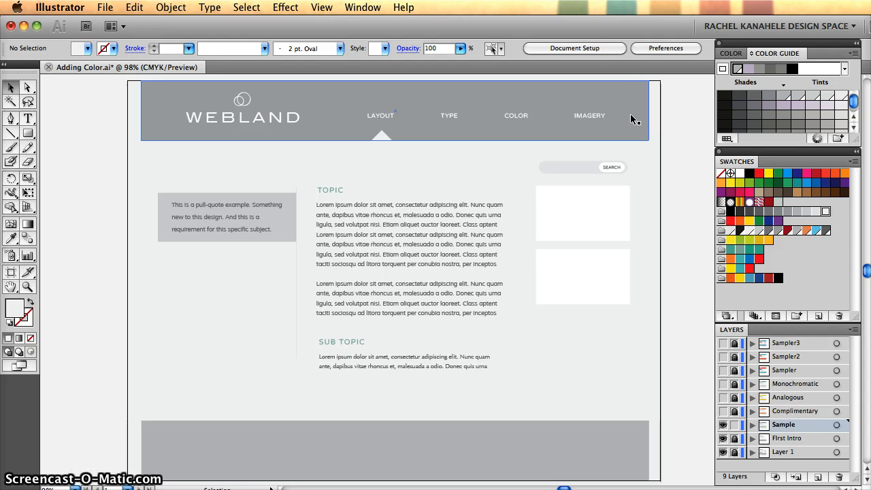
left_click(630, 114)
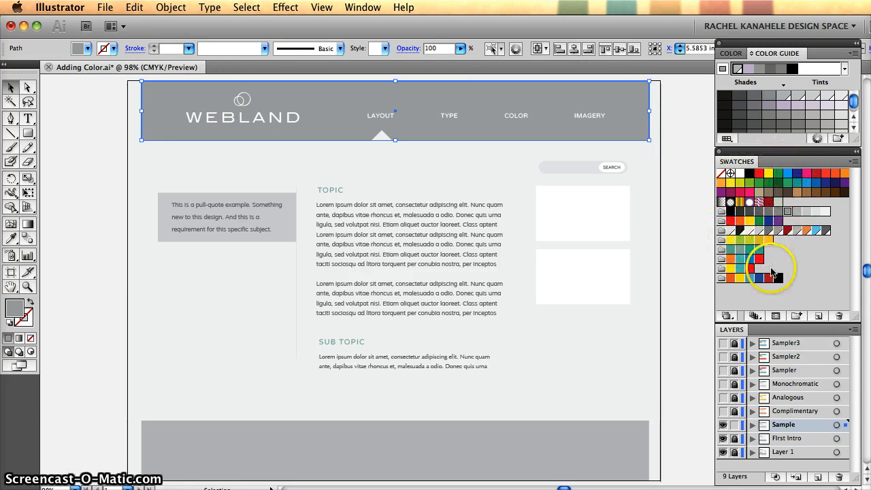
left_click(798, 184)
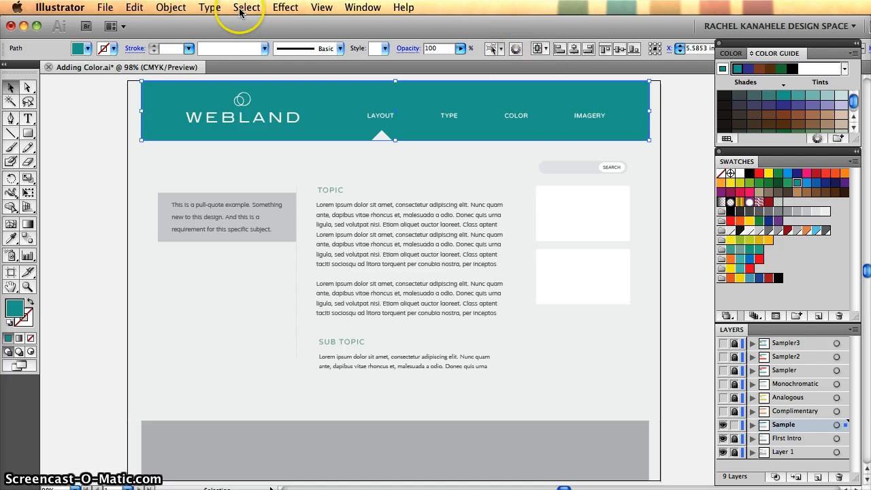
- Open Recolor Artwork for the teal header bar and reposition the dialog so the header's logo stays in view
left_click(134, 7)
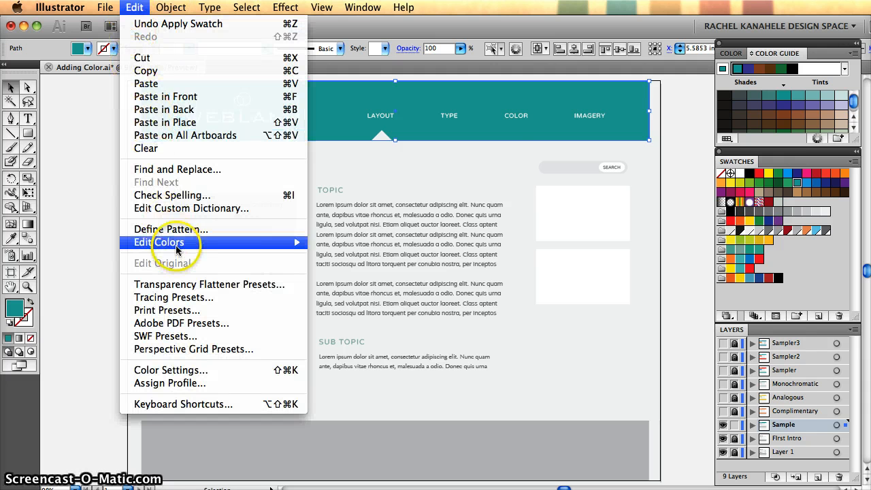
mouse_move(272, 243)
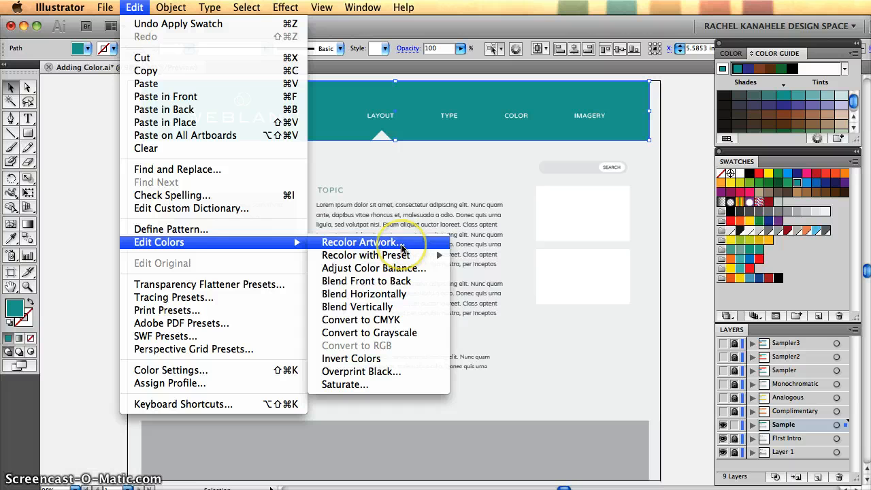
left_click(692, 239)
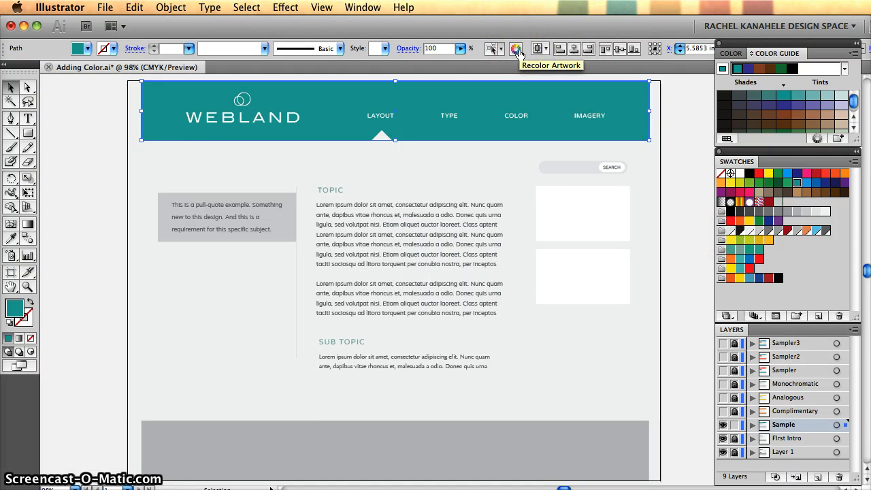
left_click(517, 49)
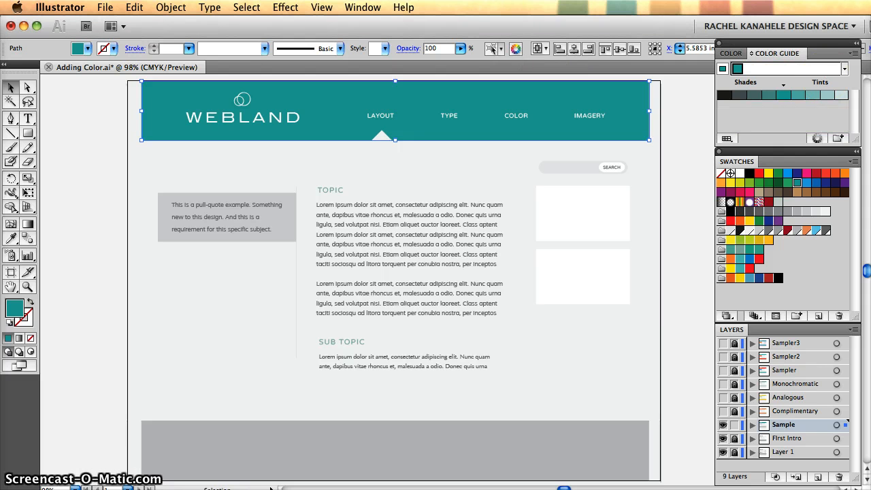
left_click_drag(804, 103, 630, 118)
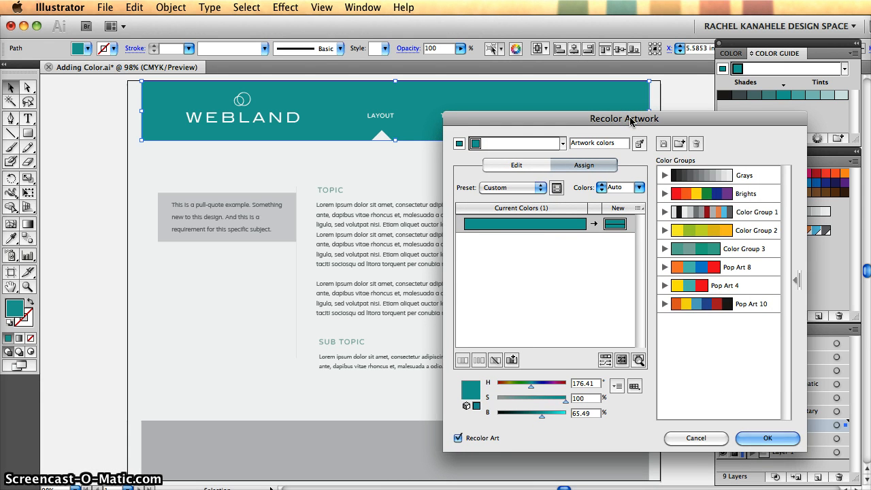
left_click_drag(630, 121, 610, 117)
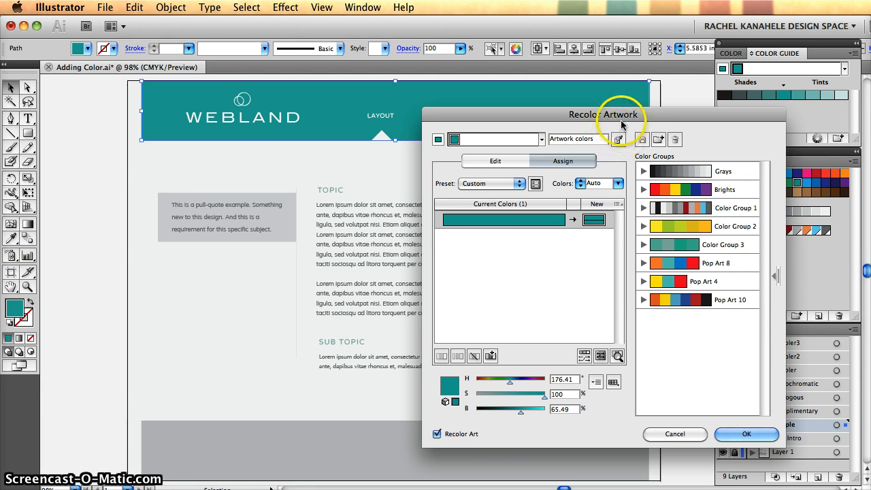
left_click_drag(630, 117, 660, 134)
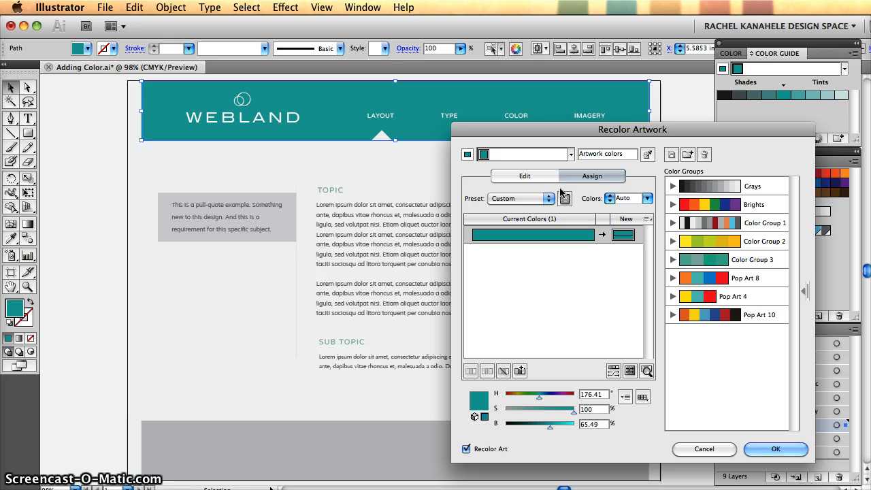
left_click_drag(608, 129, 602, 98)
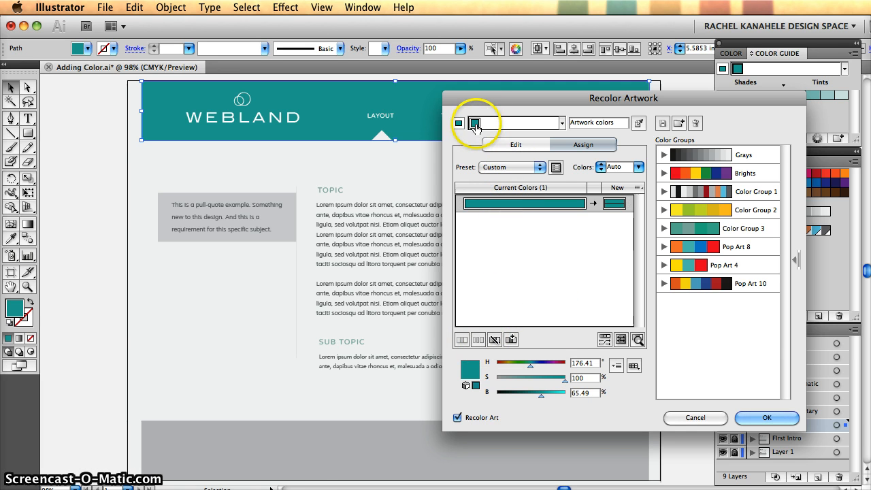
- Apply the Complementary harmony rule to the header's base colour and display the colour pair on the editable color wheel
left_click(562, 124)
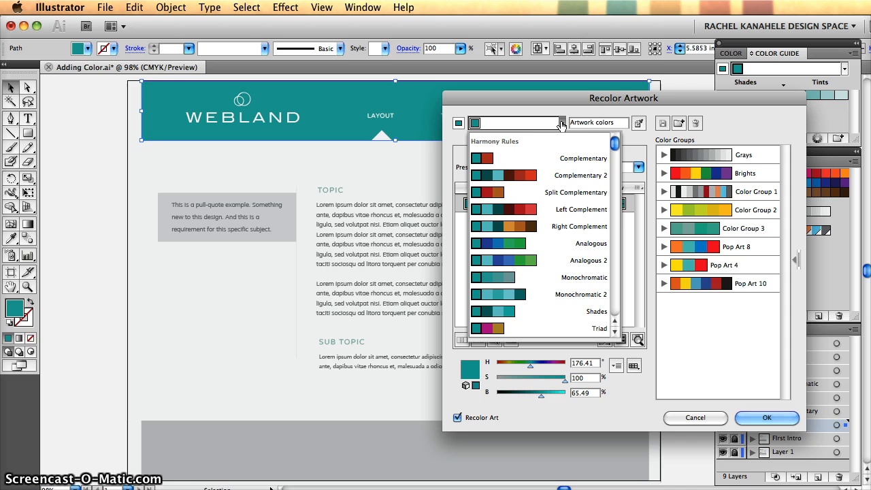
scroll(541, 171, "down", 4)
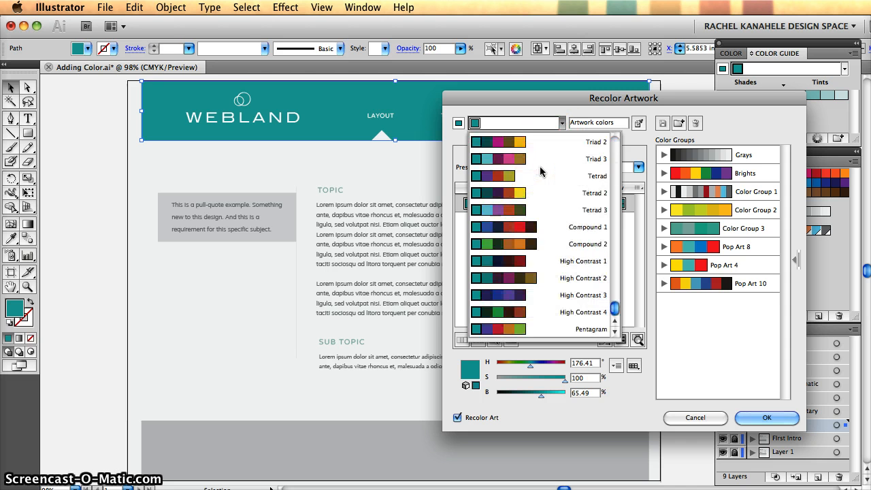
scroll(541, 170, "up", 4)
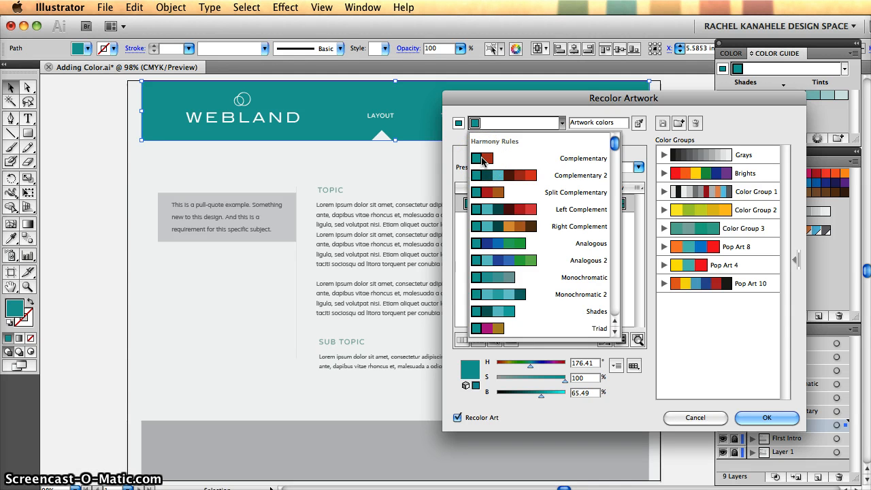
left_click(482, 161)
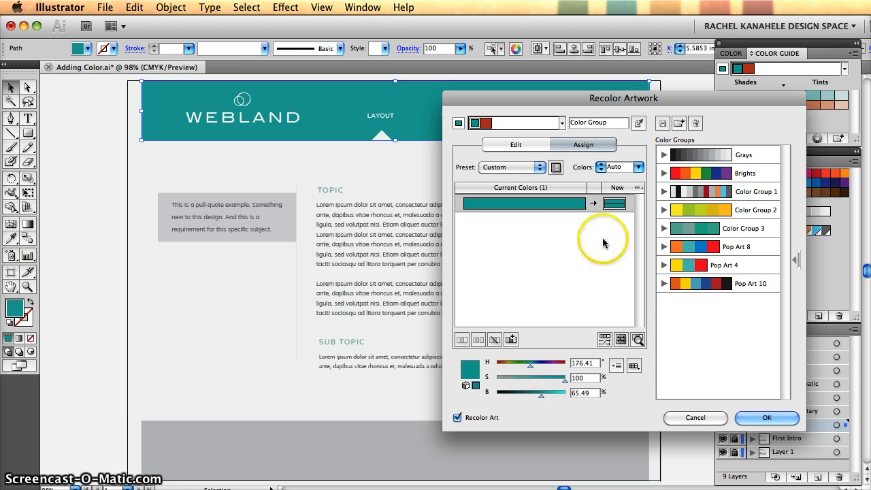
left_click(511, 146)
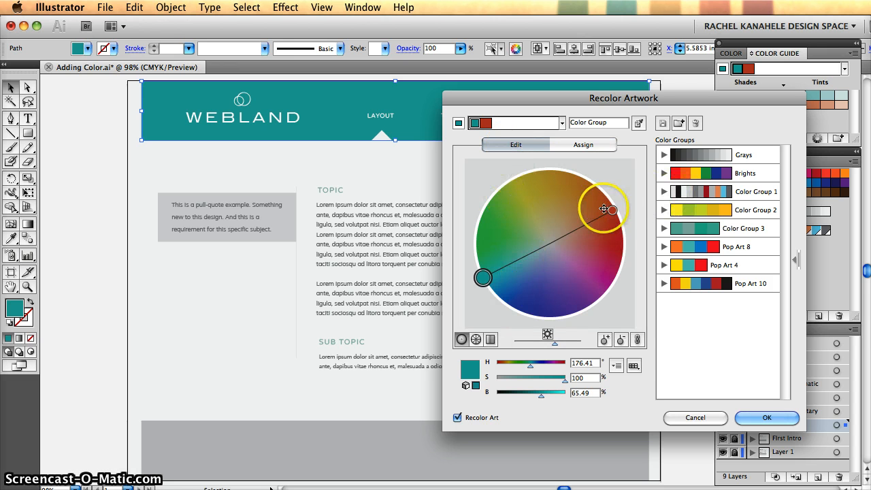
- Shift the complementary pair on the color wheel to crimson (H 333.64°, S 96.88%, B 65.49%) with muted green, and apply the recolouring
left_click_drag(613, 209, 481, 274)
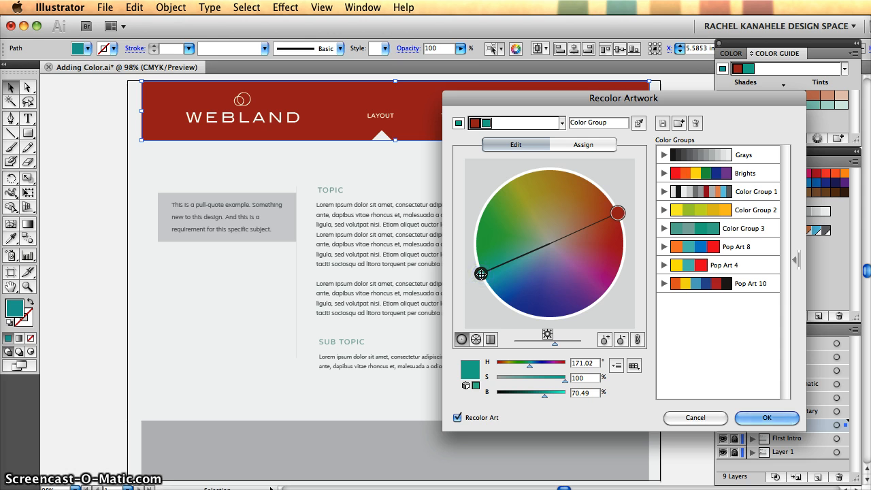
left_click(620, 218)
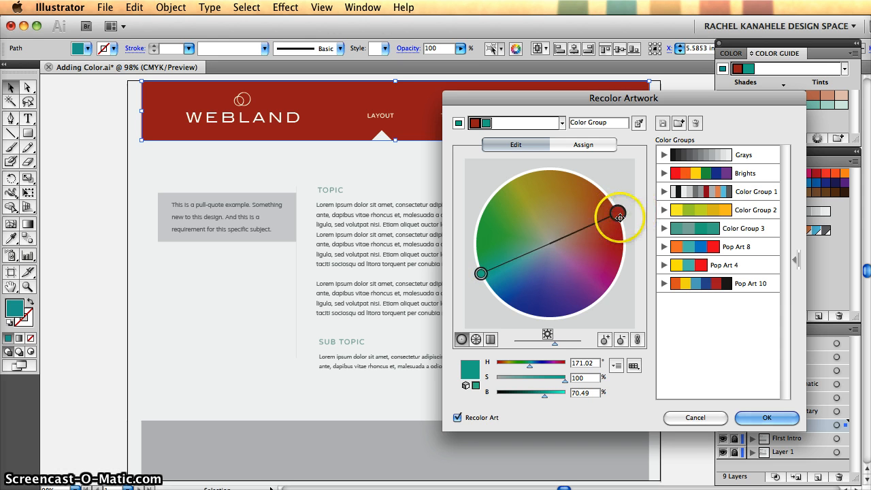
left_click_drag(481, 274, 570, 251)
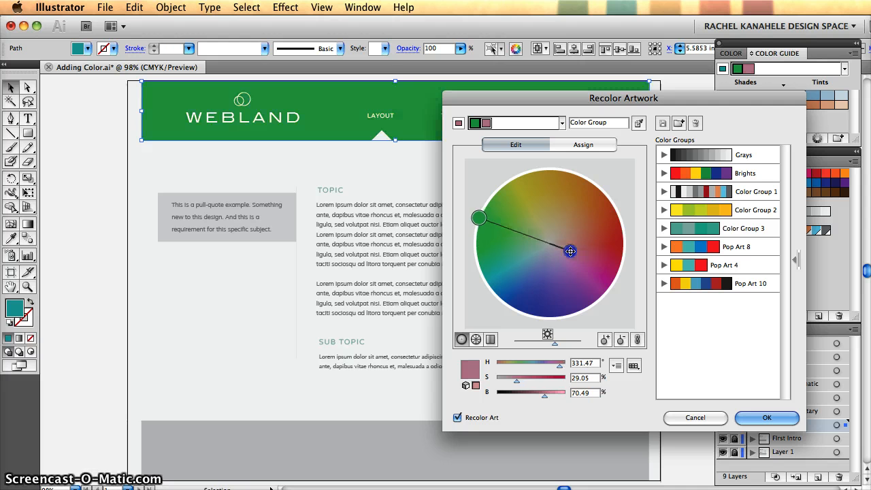
left_click_drag(476, 218, 625, 266)
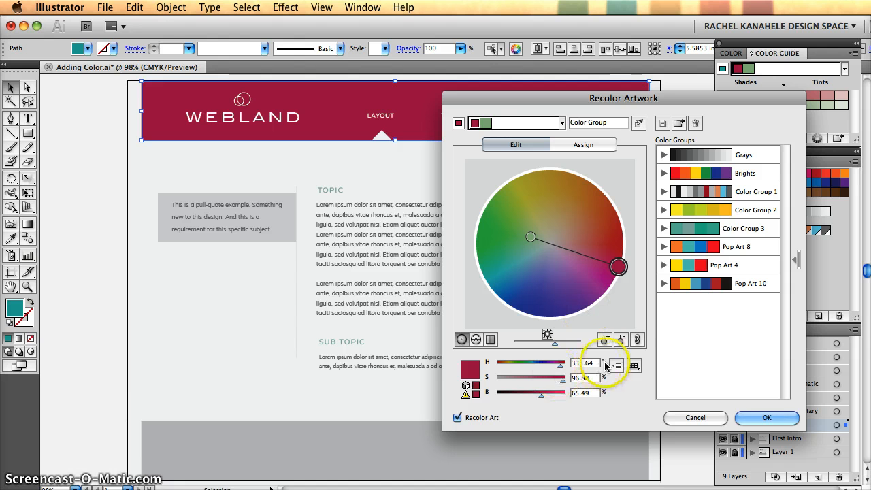
left_click(780, 415)
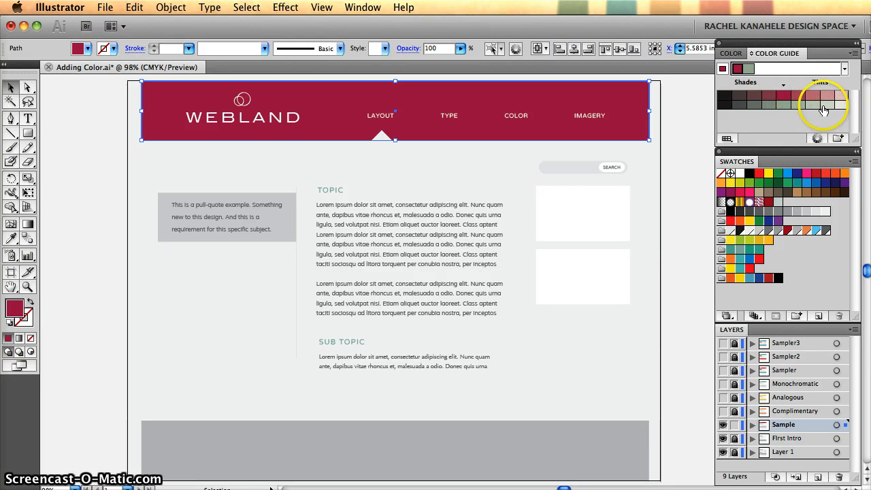
- Fill the header bar with the muted green complement from the Color Guide
left_click(782, 107)
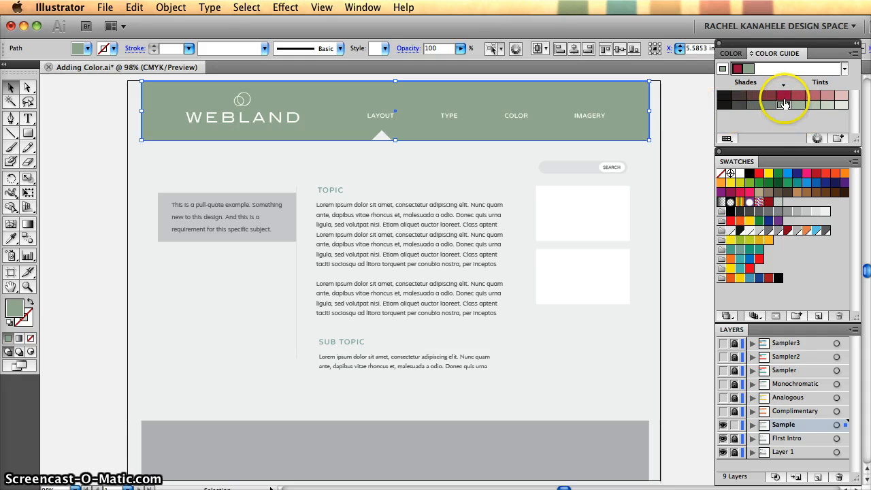
- Fill the header bar with crimson and the footer bar with a muted rose tint of it from the Color Guide
left_click(783, 96)
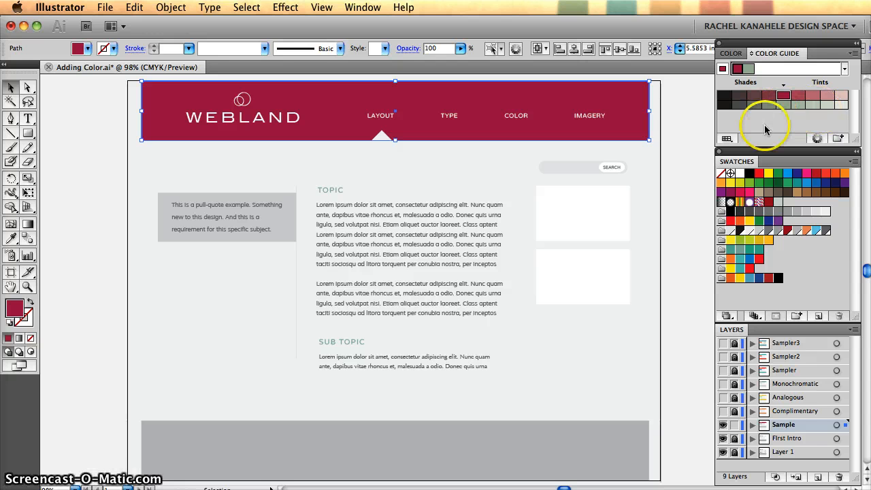
left_click(691, 142)
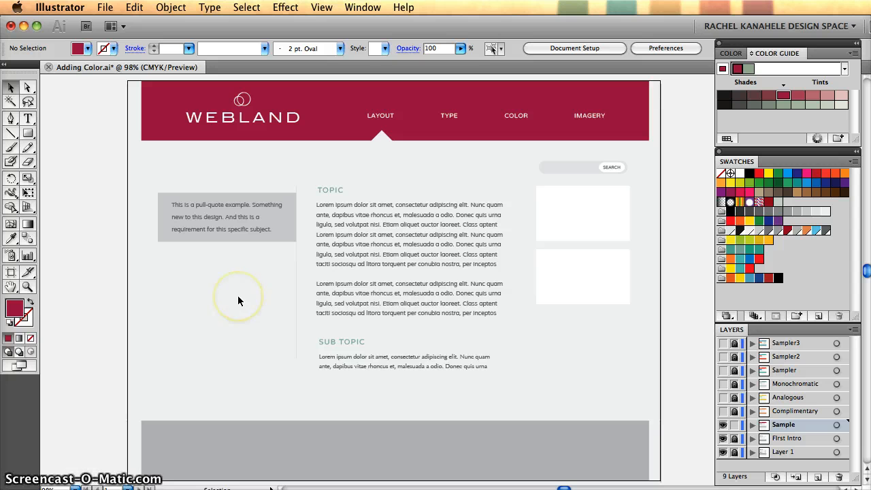
left_click(326, 436)
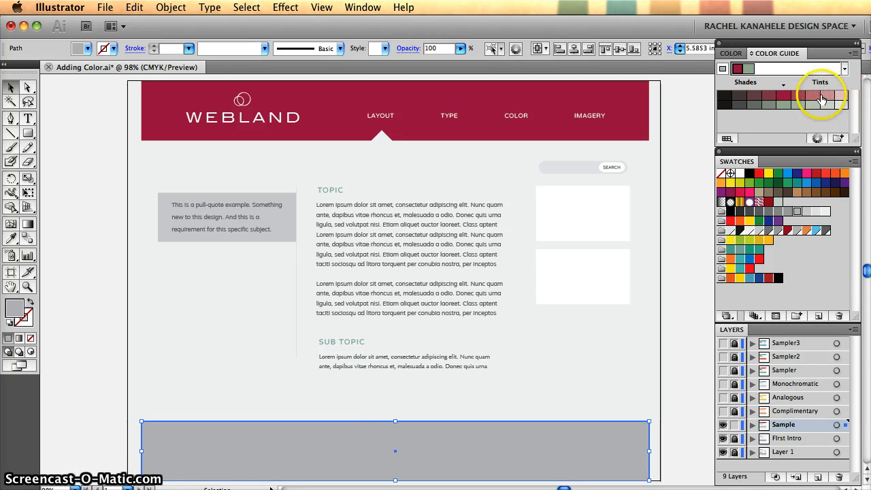
left_click(621, 106)
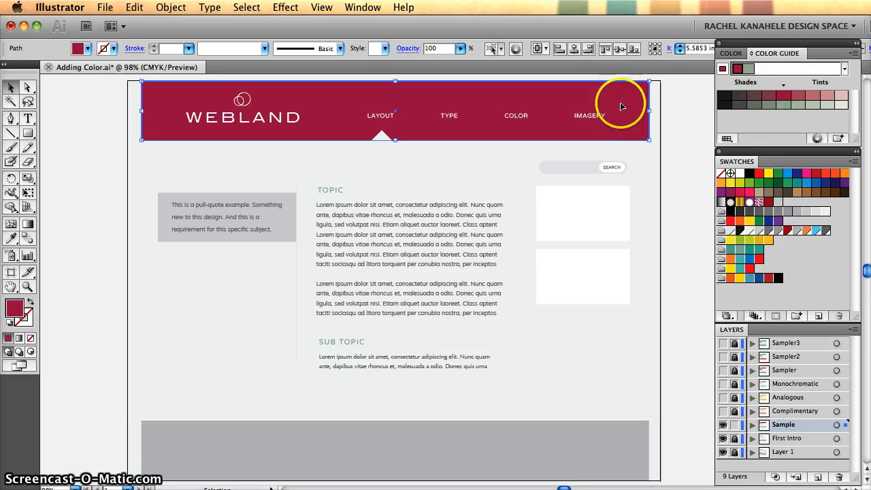
left_click(551, 463)
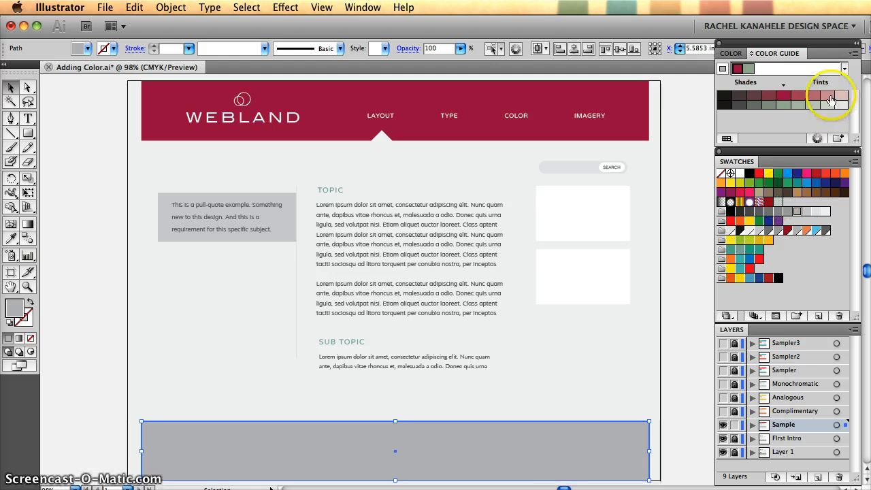
left_click(814, 100)
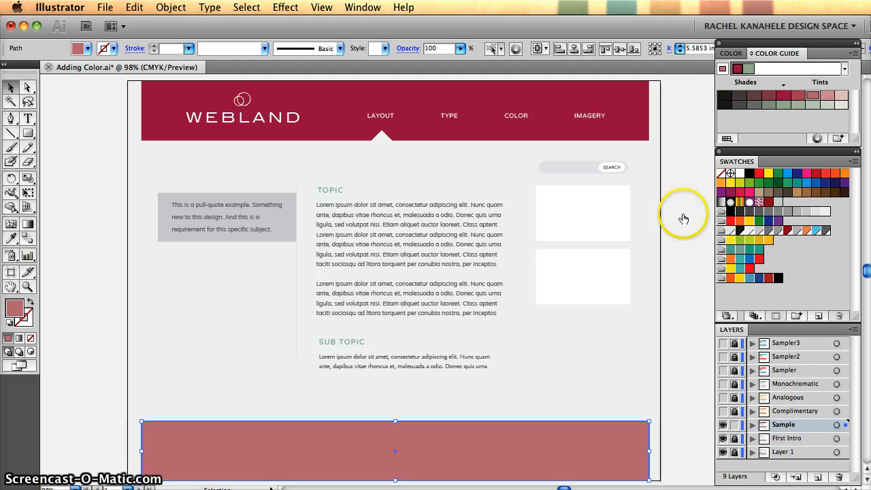
left_click(678, 250)
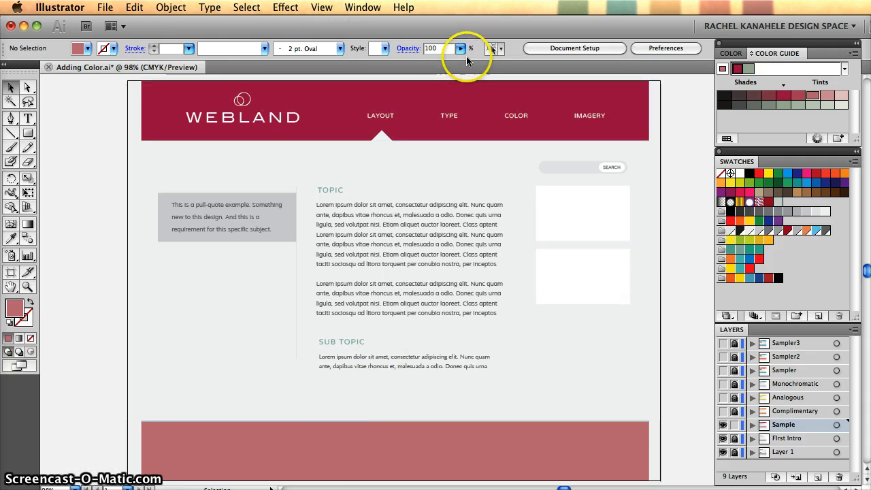
- Fill the pull-quote box with a pale tint of the muted green complement from the Color Guide
left_click(284, 233)
left_click(296, 234)
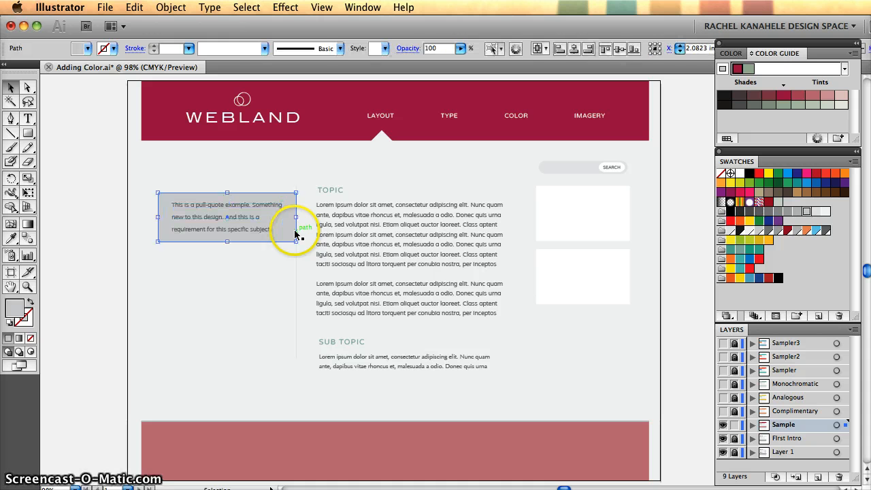
left_click(798, 105)
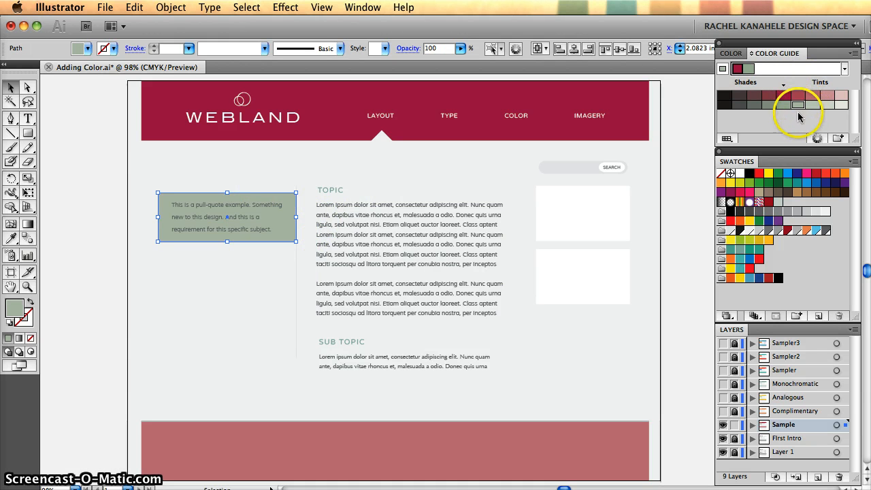
left_click(813, 105)
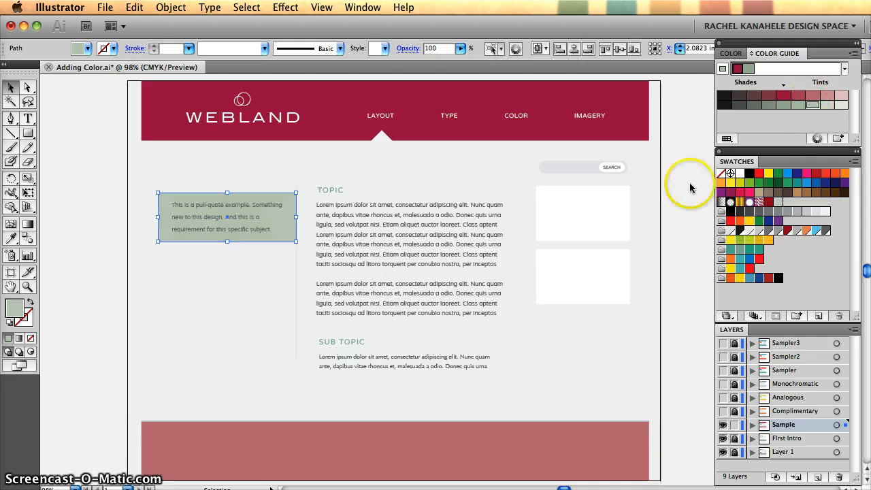
left_click(566, 325)
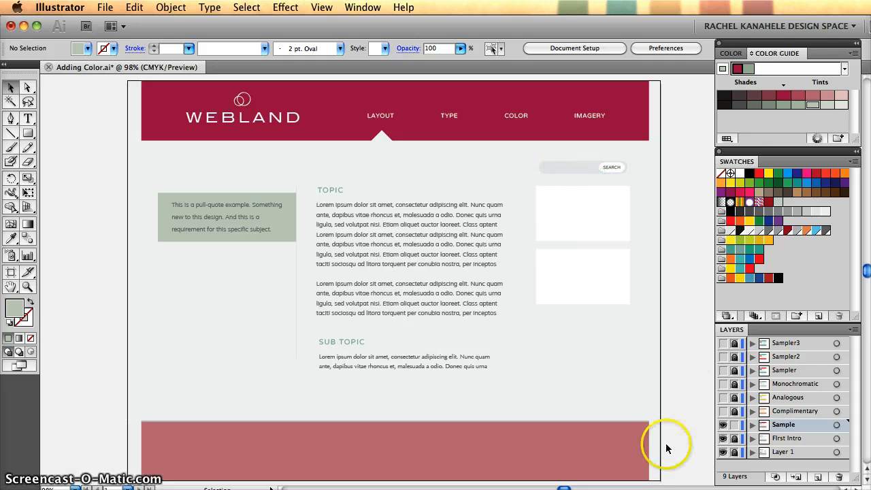
- Recolour the TOPIC and SUB TOPIC headings with a slightly lighter tint of crimson from the Color Guide
left_click(330, 192)
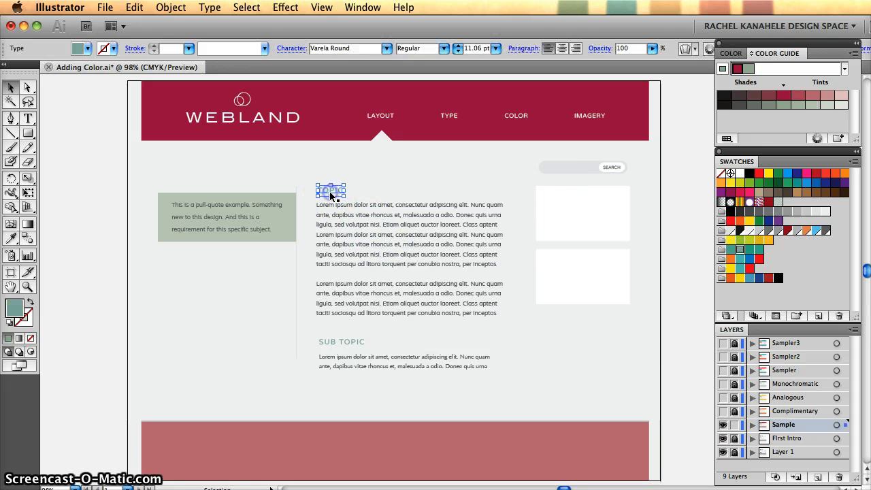
left_click(345, 344)
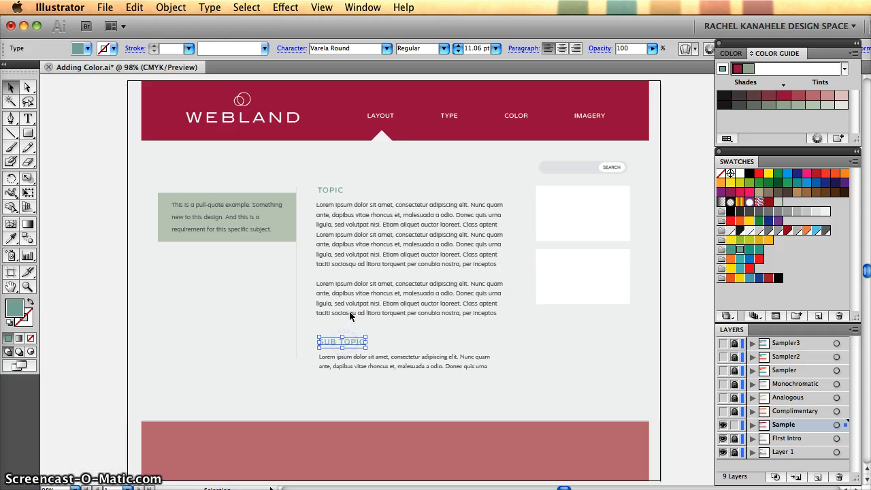
left_click(330, 190, "shift")
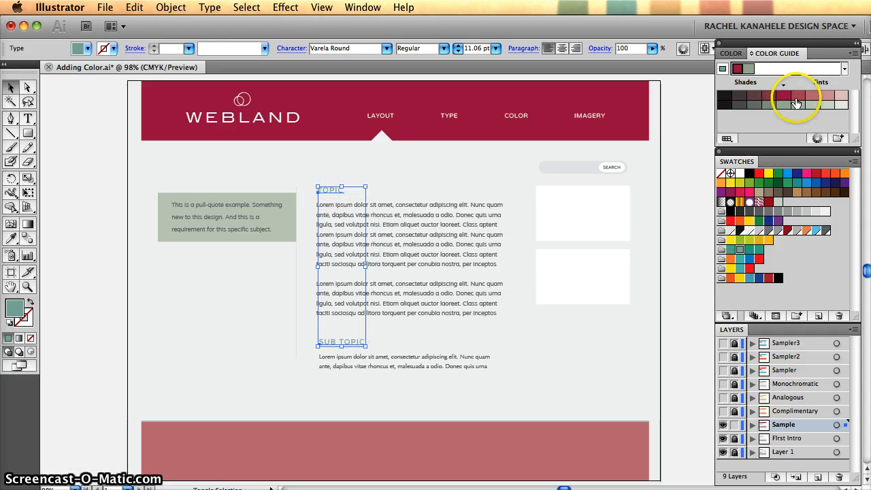
left_click(796, 97)
left_click(674, 333)
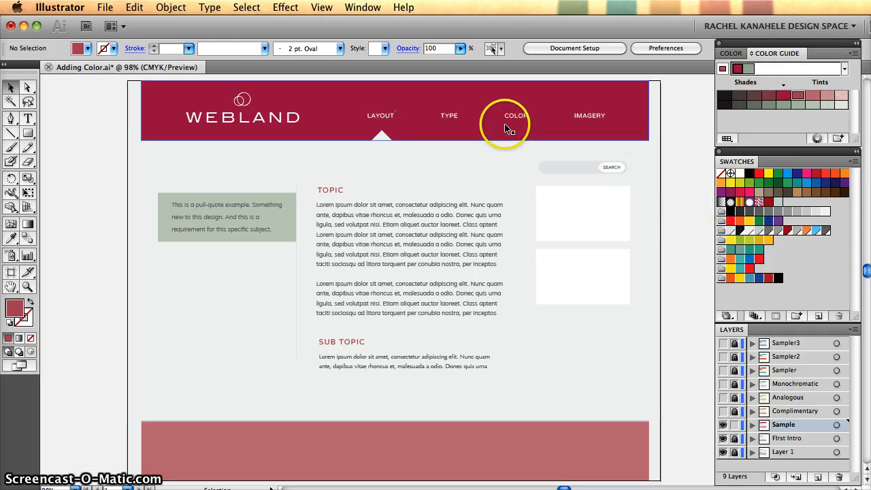
- Fill the header bar with the yellow-green swatch
left_click(610, 102)
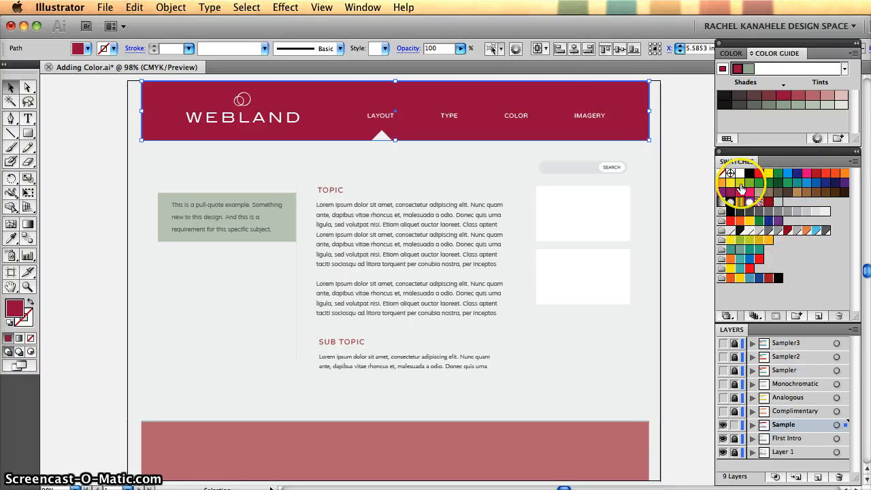
left_click(741, 184)
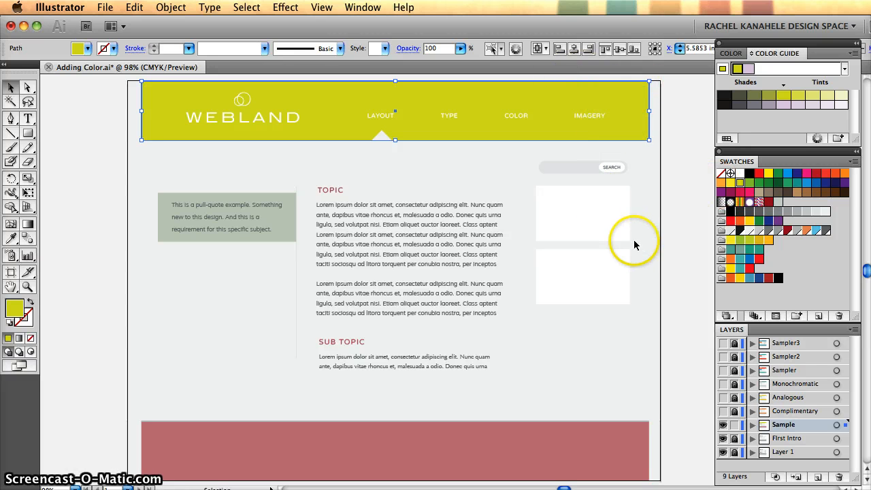
left_click(669, 207)
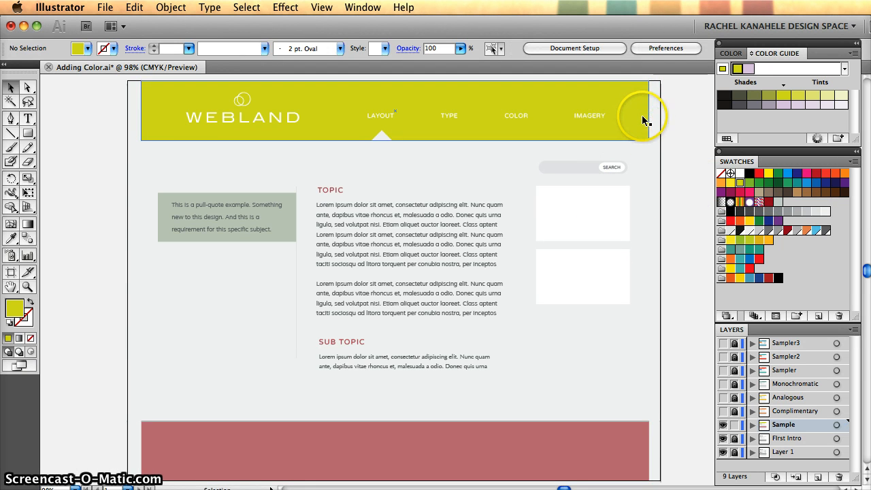
- Apply the Analogous harmony rule in the Color Guide, based on the header bar's yellow-green
left_click(643, 120)
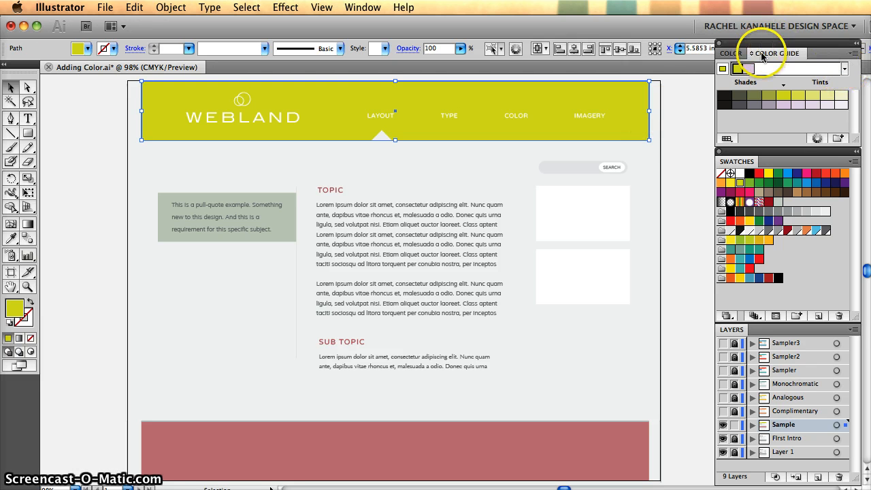
left_click(844, 71)
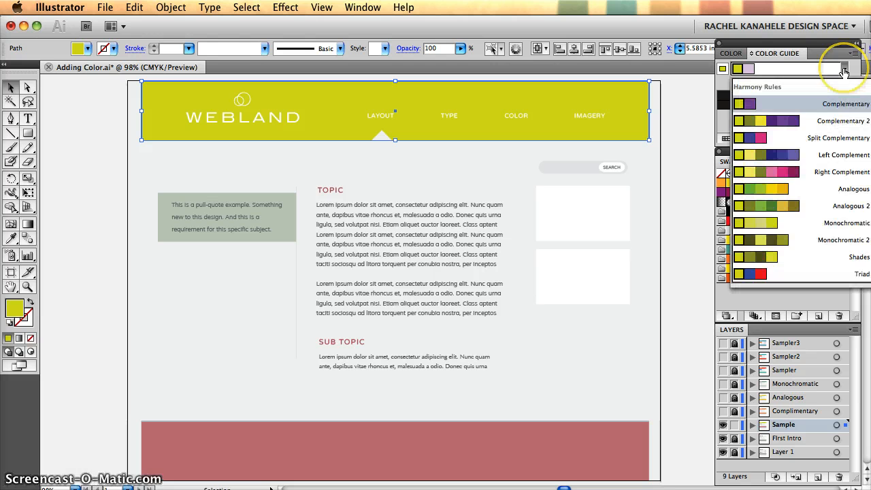
left_click(833, 194)
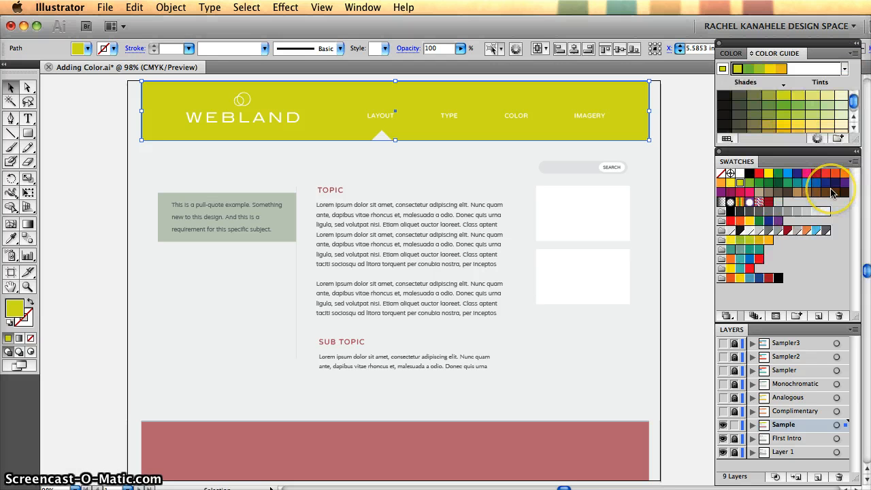
left_click(790, 102)
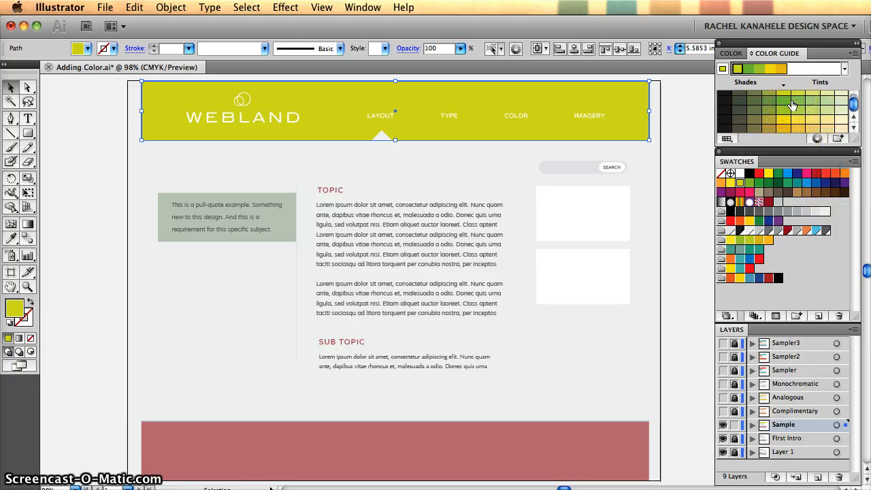
scroll(792, 105, "up", 1)
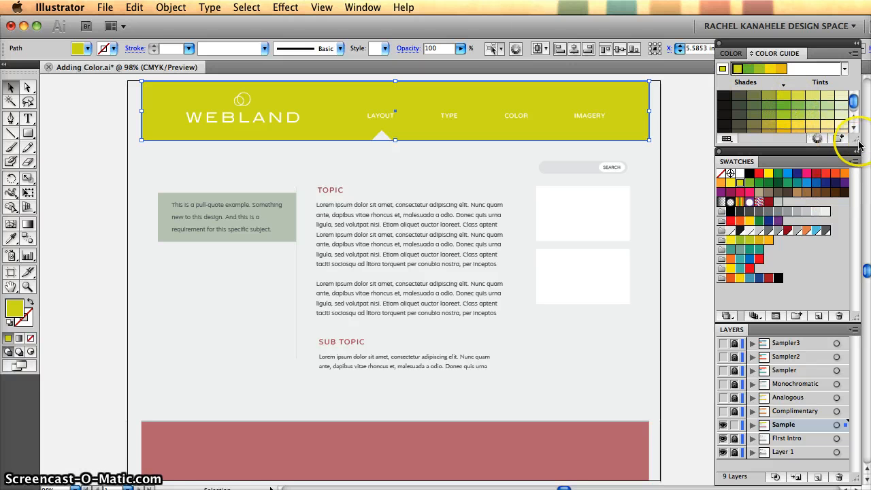
mouse_move(856, 138)
left_mouse_down()
mouse_move(857, 177)
mouse_move(858, 127)
left_mouse_up()
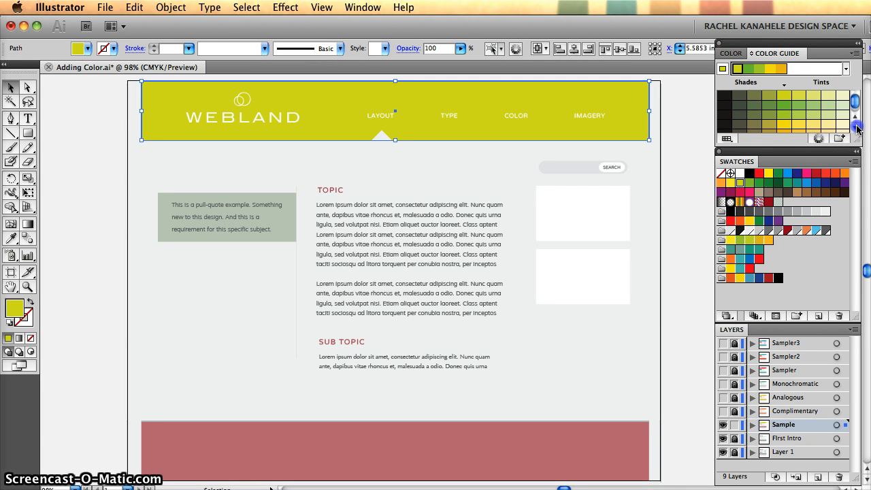
left_click(685, 180)
- Fill the pull-quote box with lime green and the footer bar with golden orange from the analogous colours
left_click(282, 231)
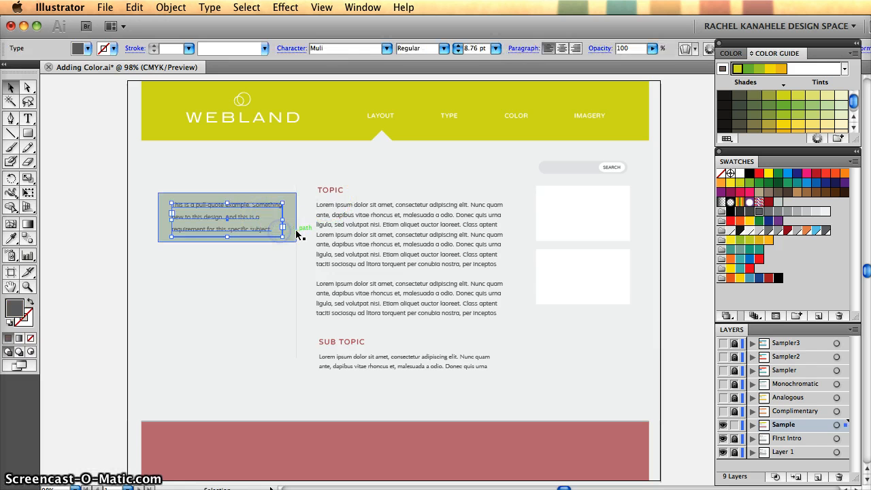
left_click(293, 235)
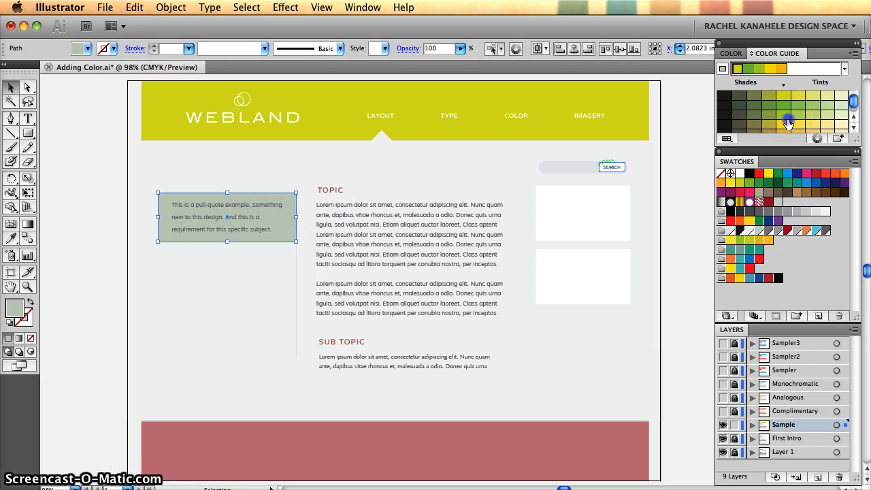
left_click(786, 119)
left_click(399, 442)
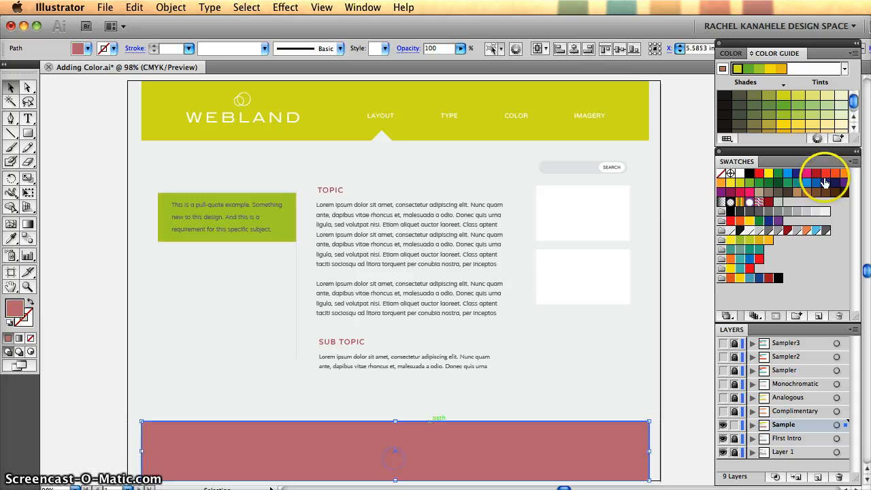
left_click(785, 129)
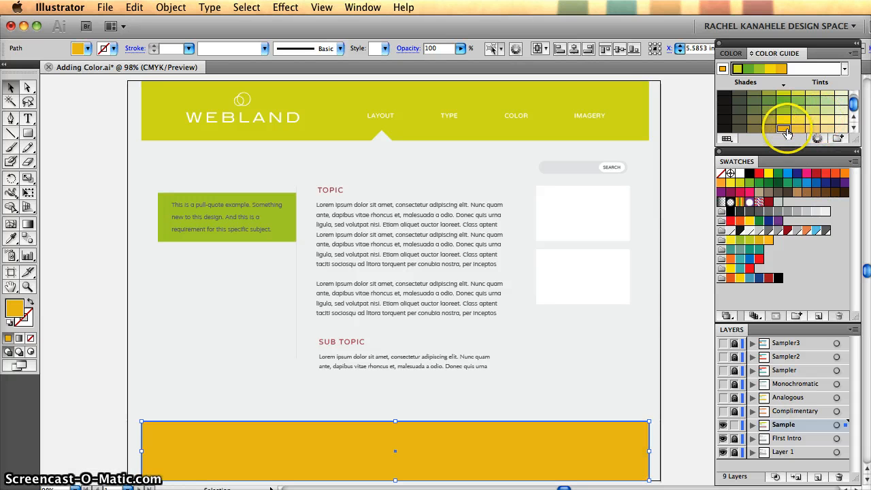
left_click(683, 311)
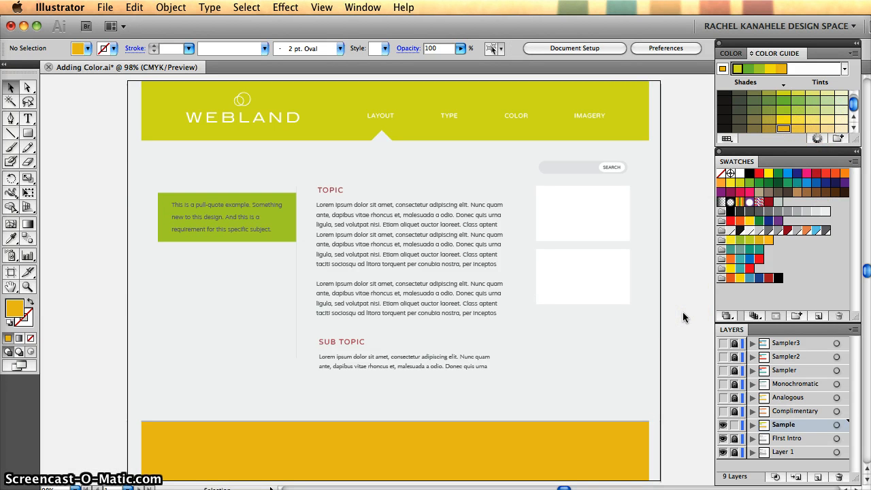
- Recolour the TOPIC and SUB TOPIC headings with a darker shade of the analogous green
left_click(328, 188)
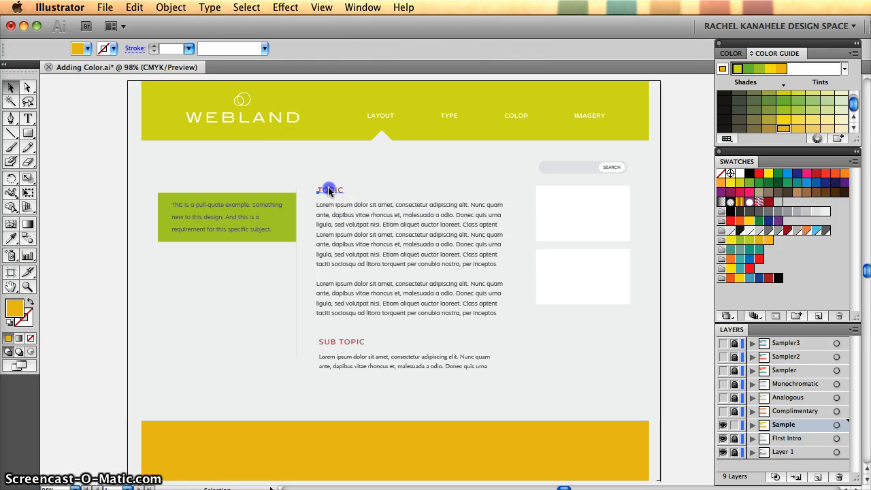
left_click(331, 344)
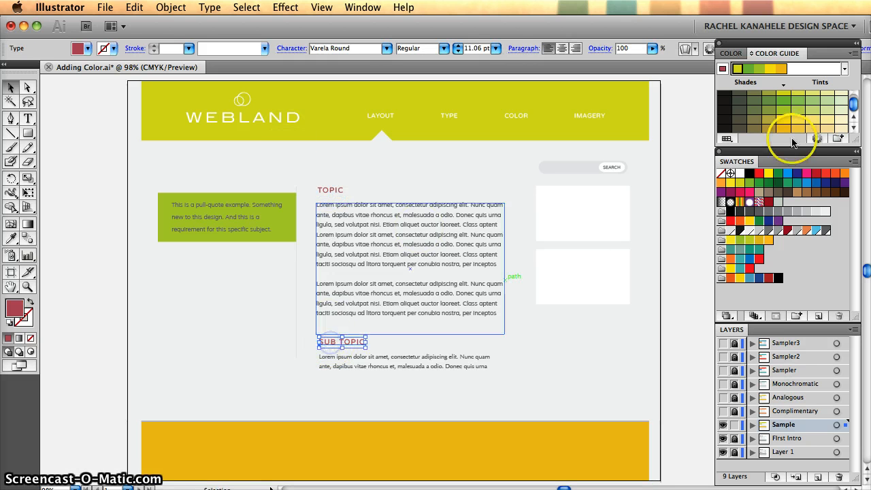
left_click(320, 192, "shift")
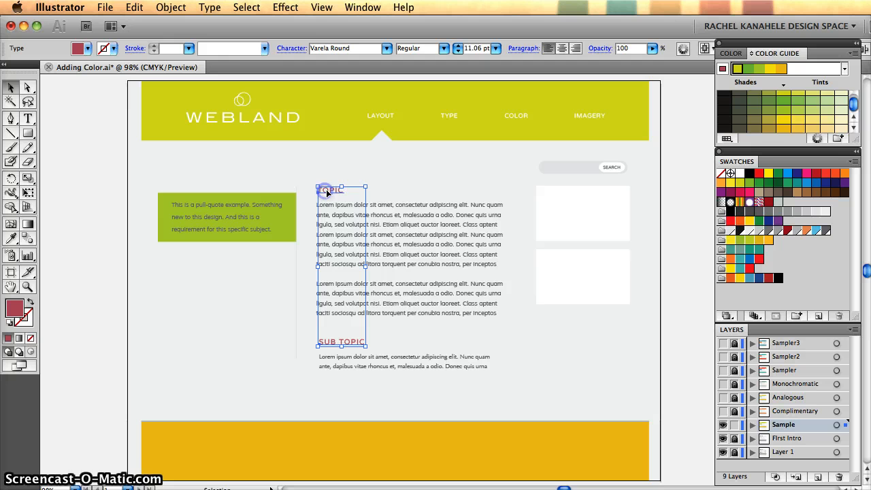
left_click(813, 110)
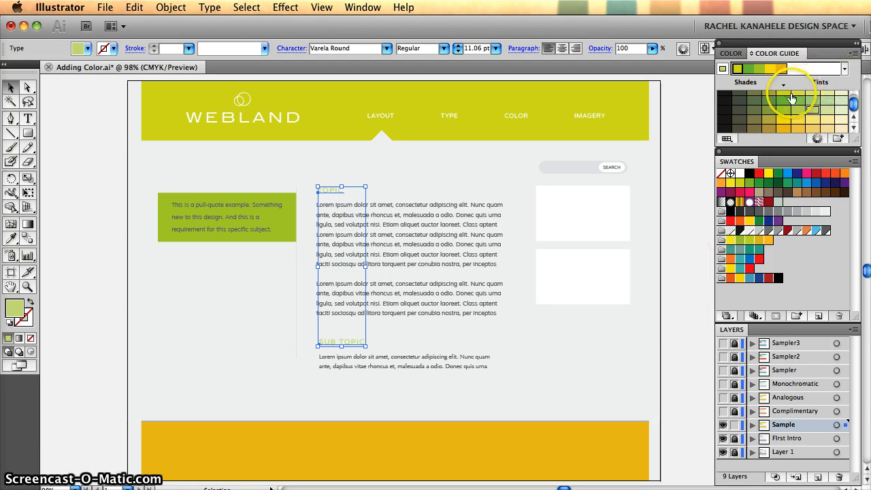
left_click(768, 101)
left_click(687, 307)
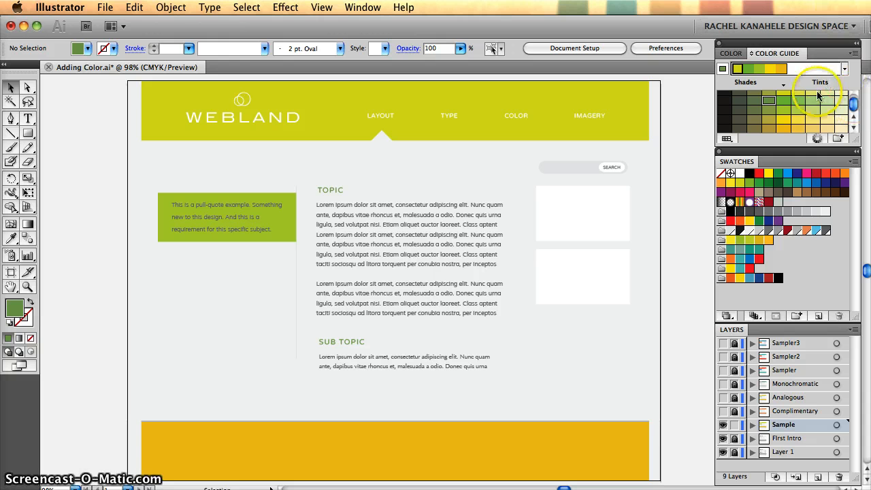
scroll(812, 108, "up", 1)
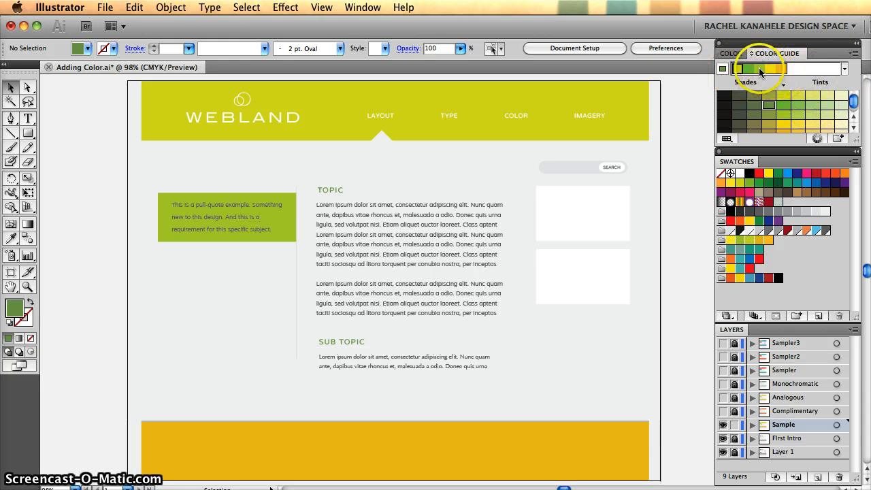
- Save the analogous colours from the Color Guide as a colour group in the swatches
left_click(756, 74)
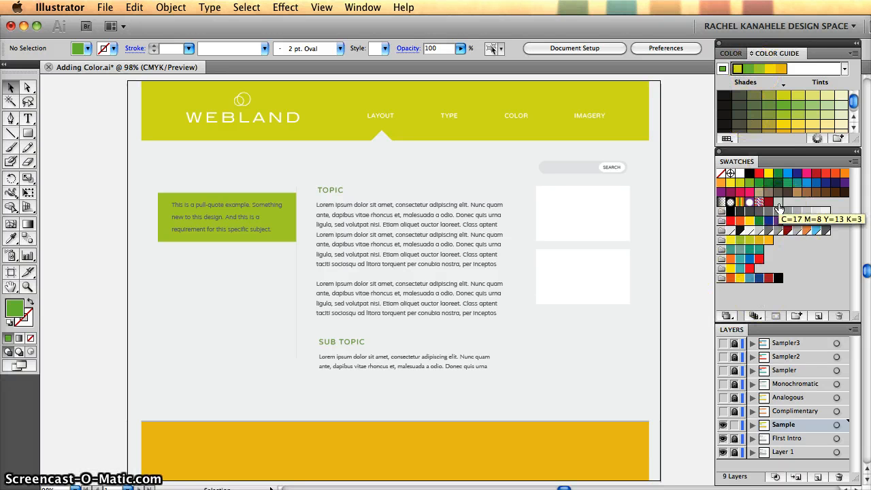
left_click(842, 140)
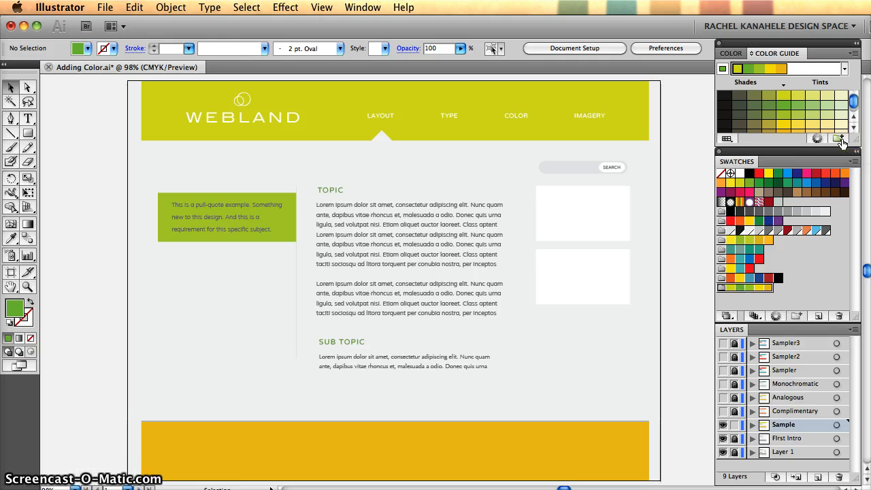
left_click(741, 303)
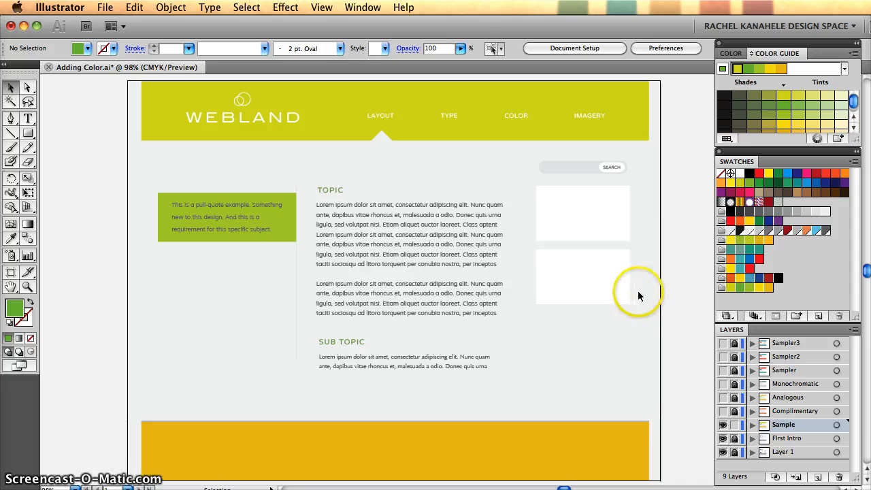
- Rename the newly saved analogous colour group as "Analogous Colors" and save the change to the swatch group
left_click(722, 293)
double_click(723, 293)
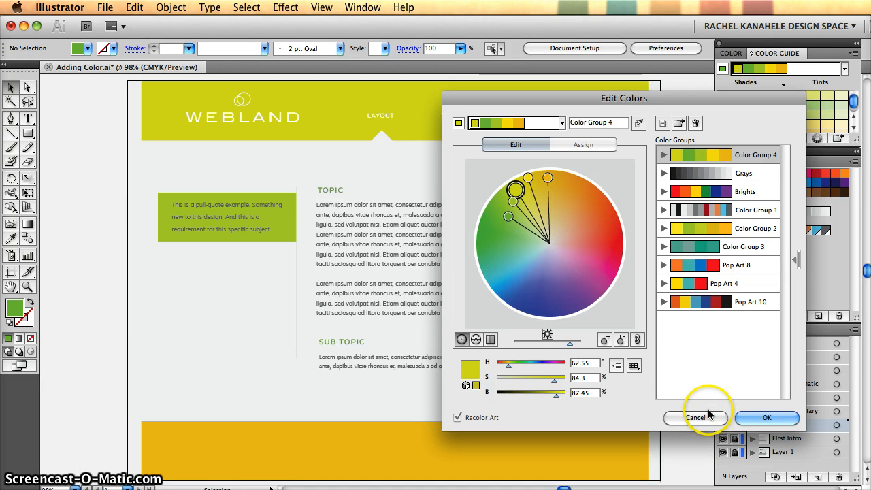
left_click(592, 123)
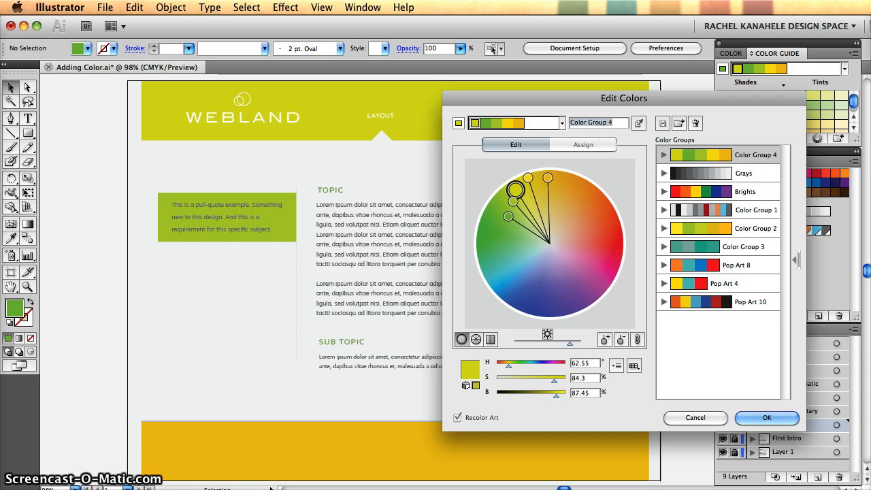
type("A")
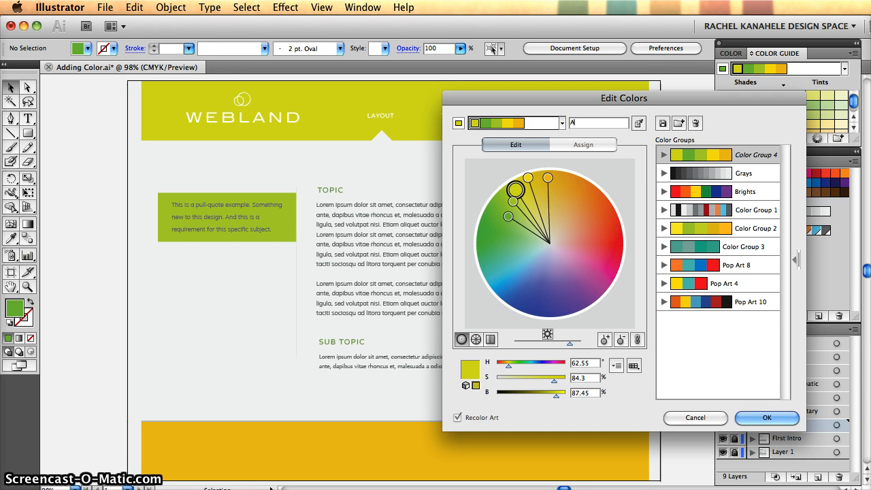
type("nalogous Colors")
left_click(764, 418)
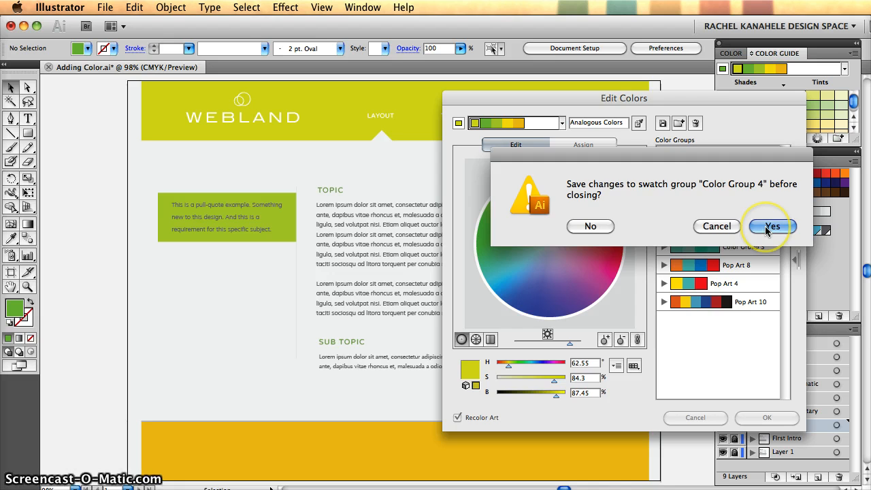
left_click(765, 226)
left_click(722, 288)
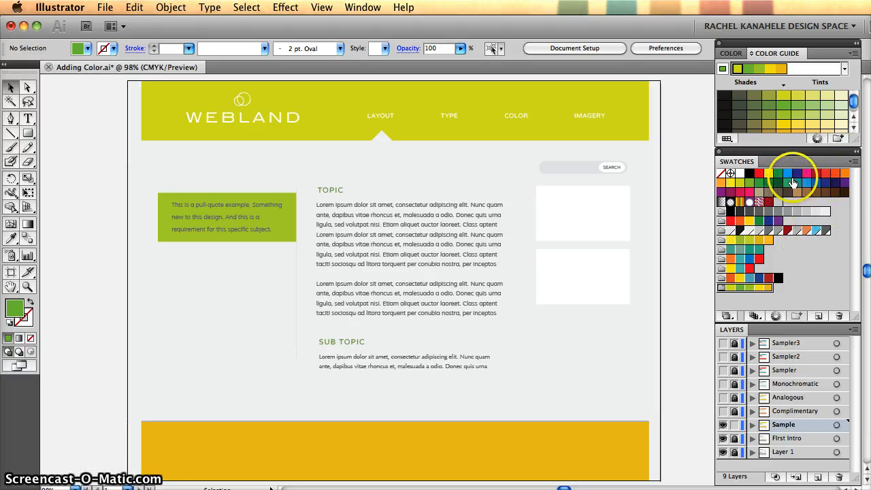
left_click(800, 287)
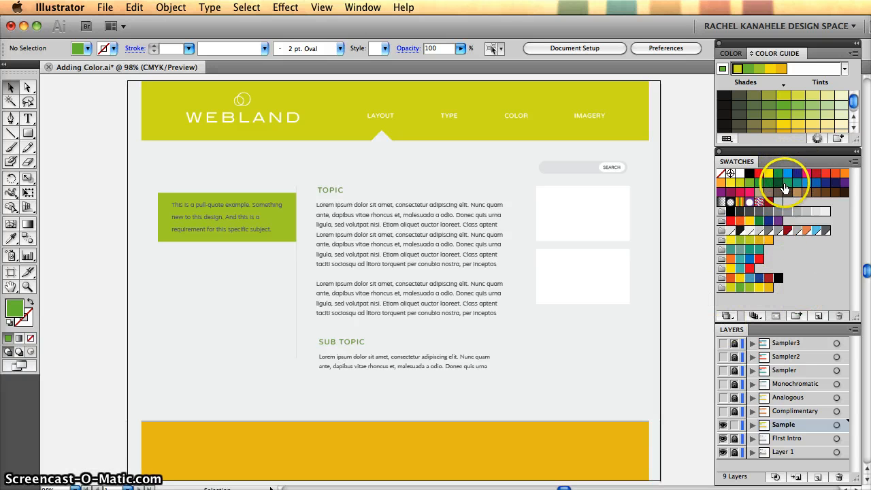
- Delete the ungrouped default colour swatches from the red through the dark brown
left_click(845, 192)
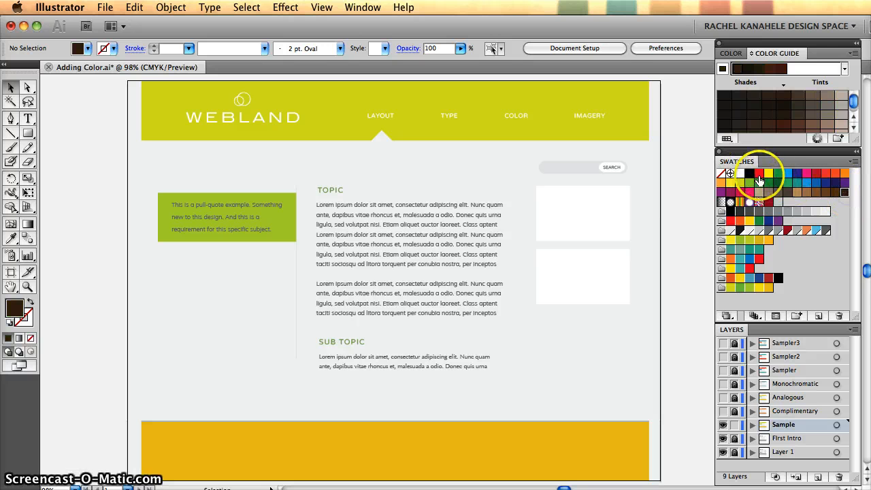
left_click(760, 178, "shift")
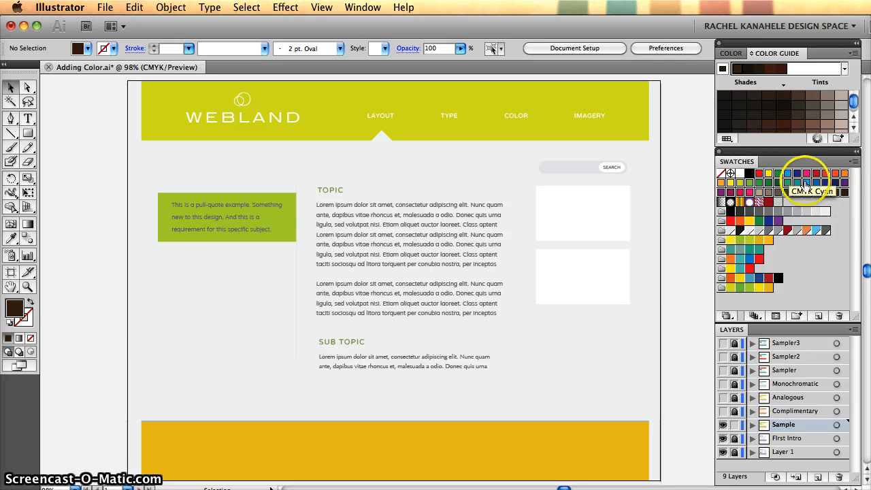
left_click(846, 215)
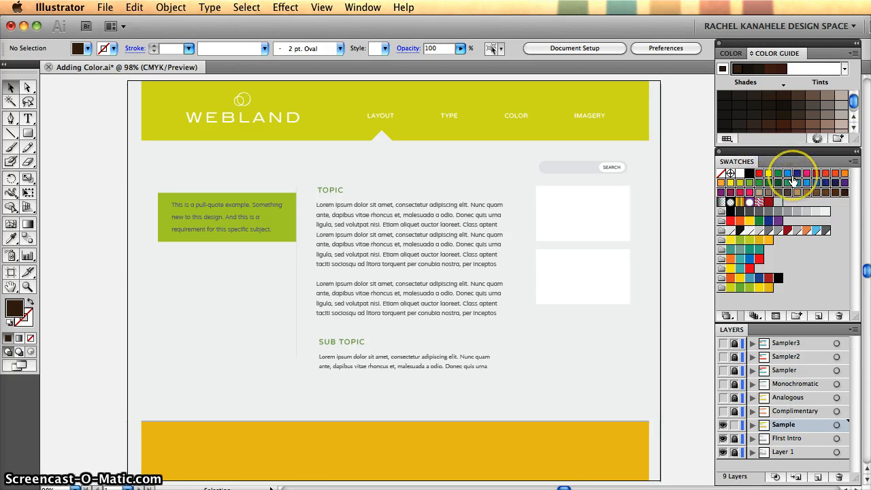
left_click(842, 318)
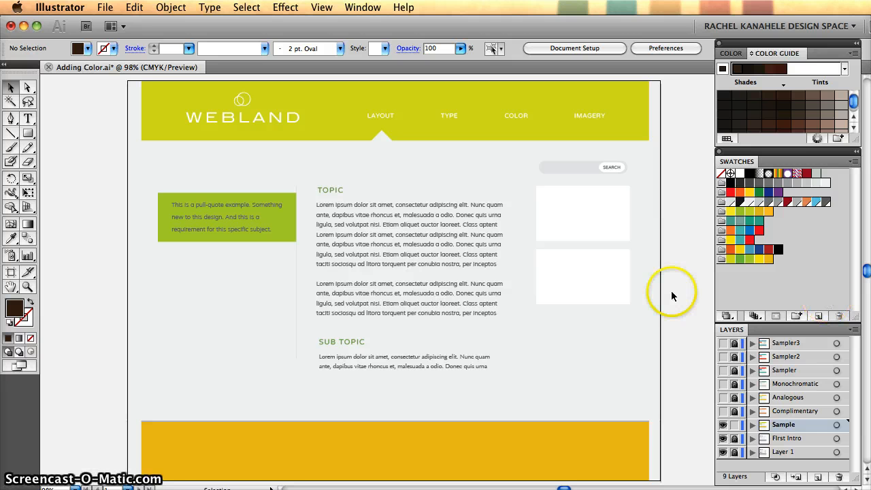
- Try black, dark brown and lighter brown tints from the Color Guide on the header bar
left_click(640, 99)
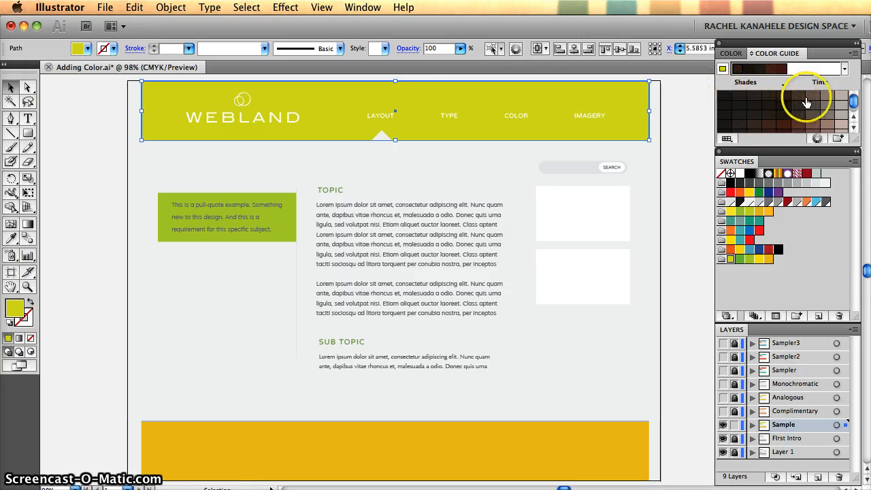
left_click(725, 96)
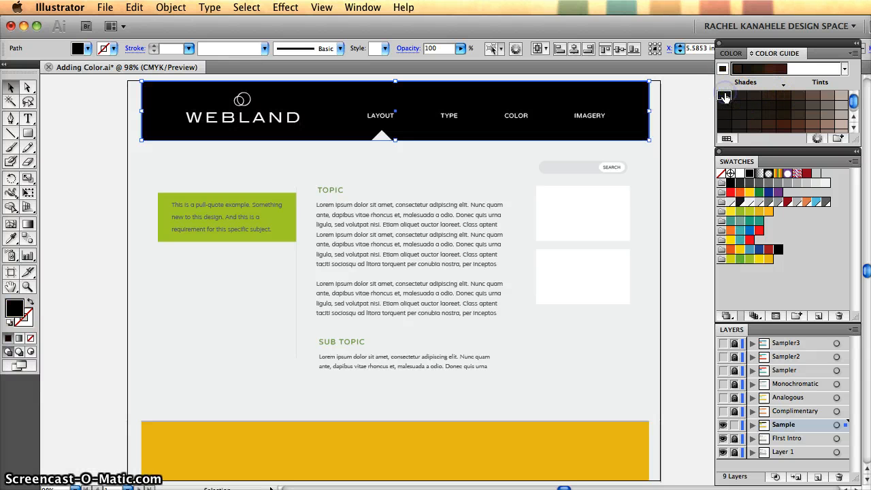
left_click(768, 98)
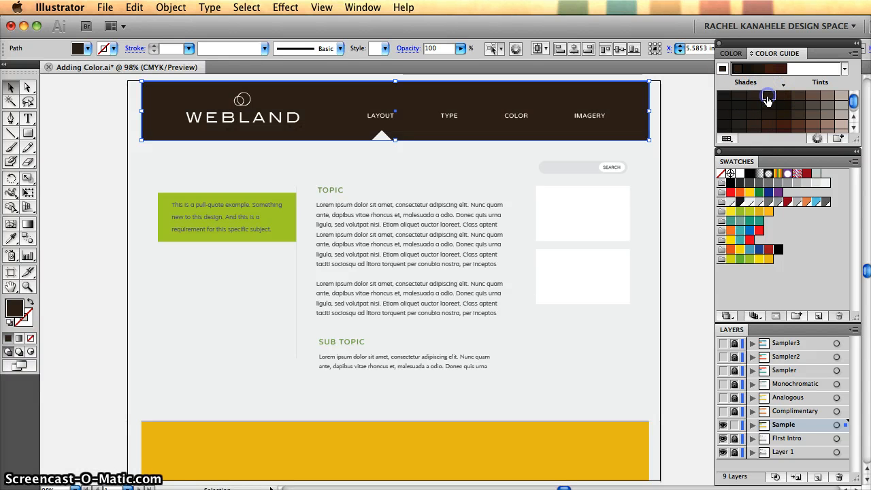
left_click(800, 99)
left_click(815, 99)
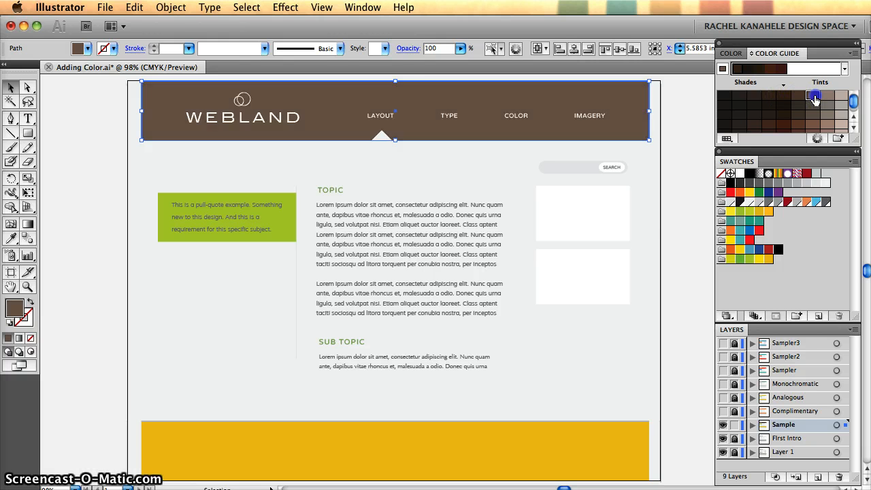
left_click(831, 99)
left_click(844, 99)
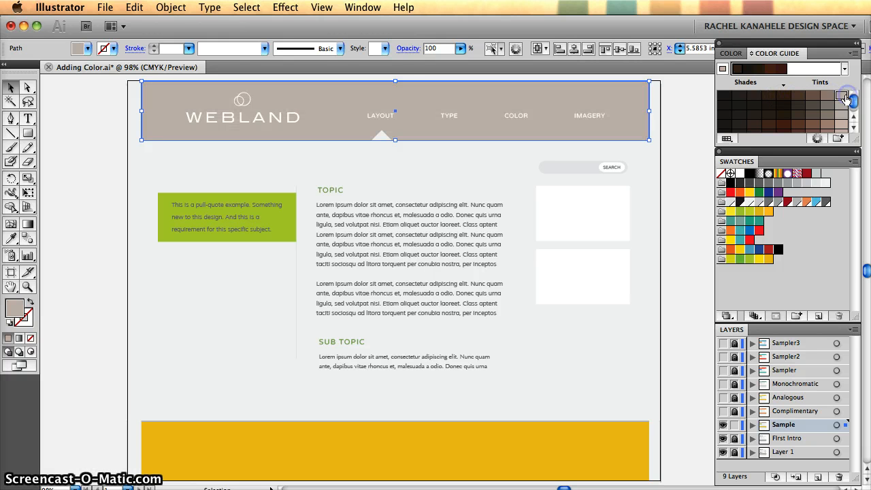
left_click(665, 246)
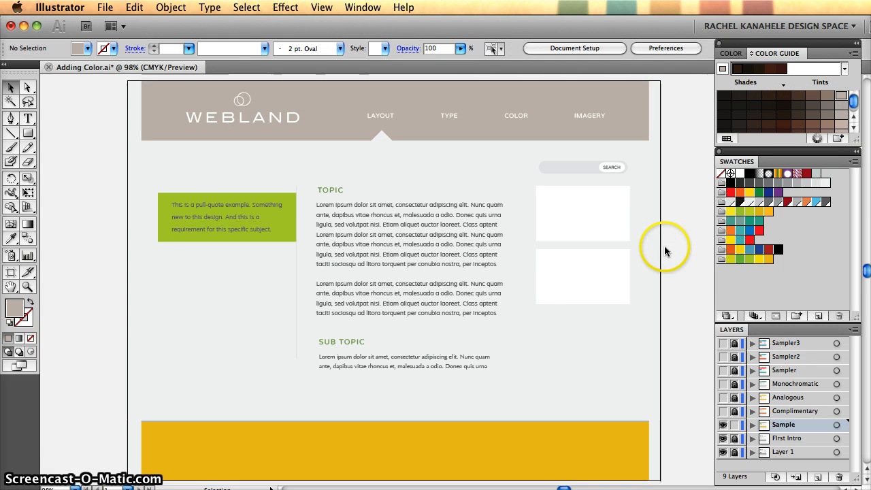
- Fill the header bar with the orange swatch from the Brights colour group
left_click(628, 123)
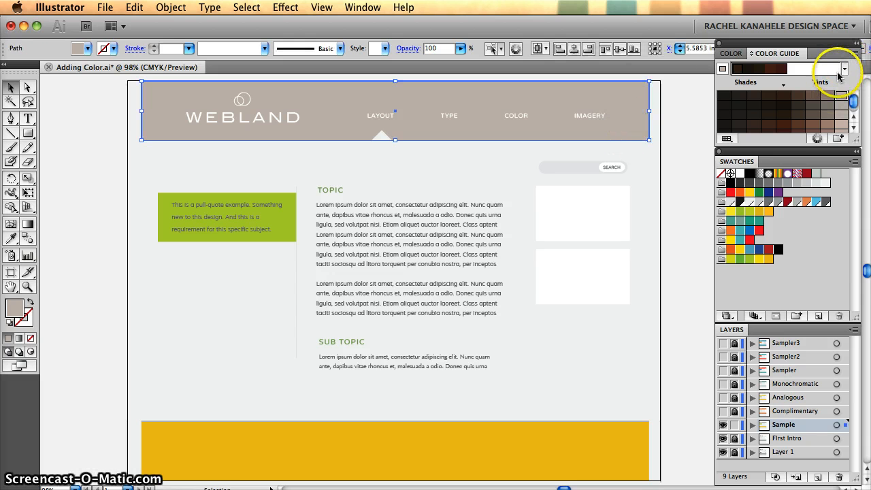
left_click(740, 192)
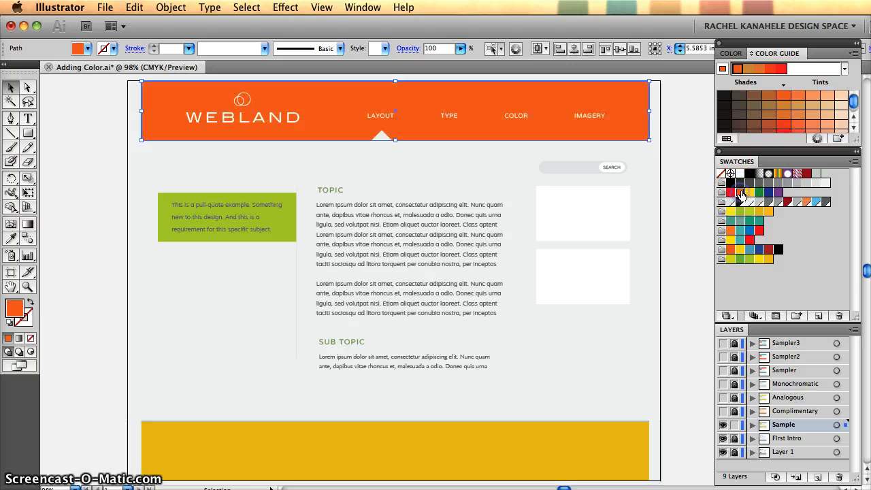
- Apply the Monochromatic harmony rule based on the header's orange and save it as a swatch colour group
left_click(845, 69)
scroll(822, 194, "down", 4)
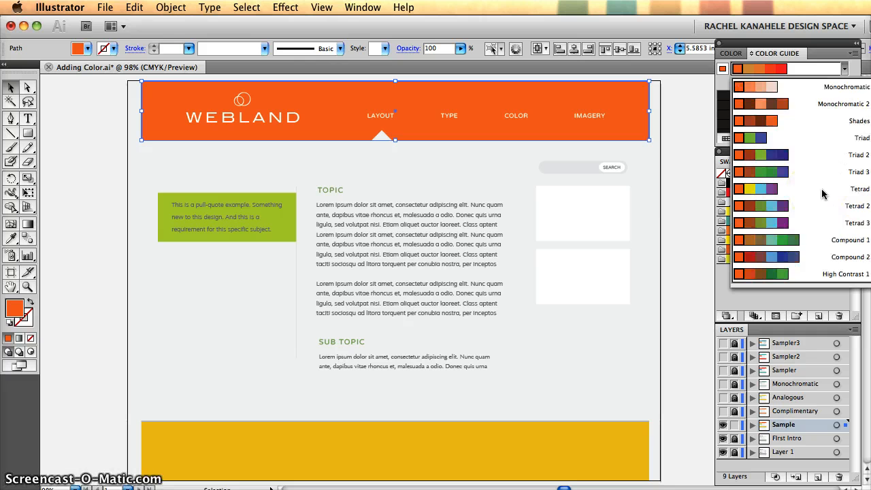
scroll(822, 195, "up", 3)
left_click(824, 195)
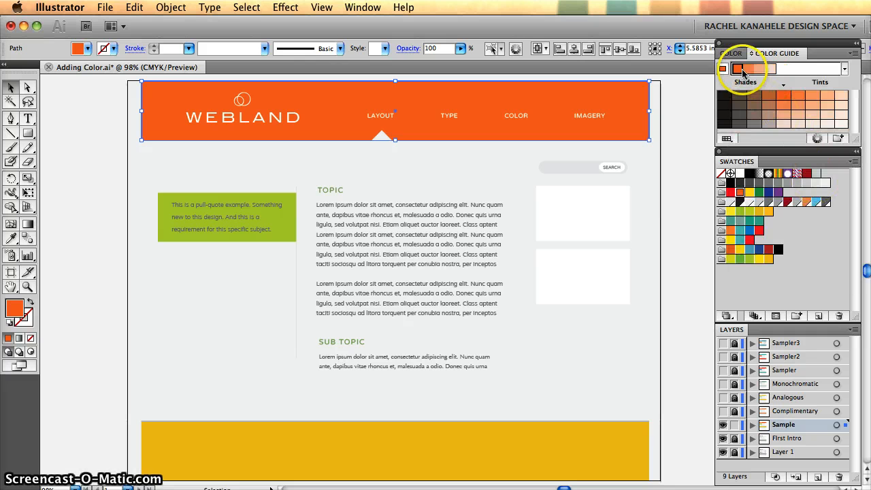
left_click(838, 140)
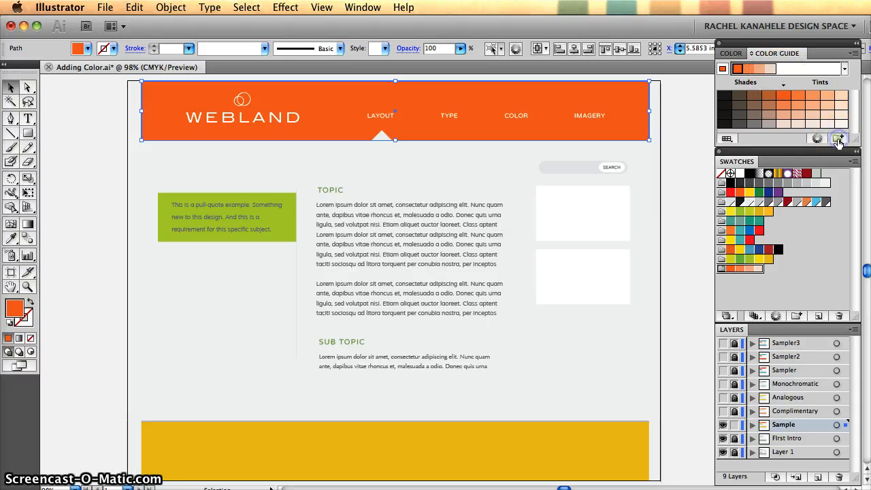
- Fill the pull-quote box with the second orange and the footer bar with the light peach of the monochromatic group
left_click(287, 235)
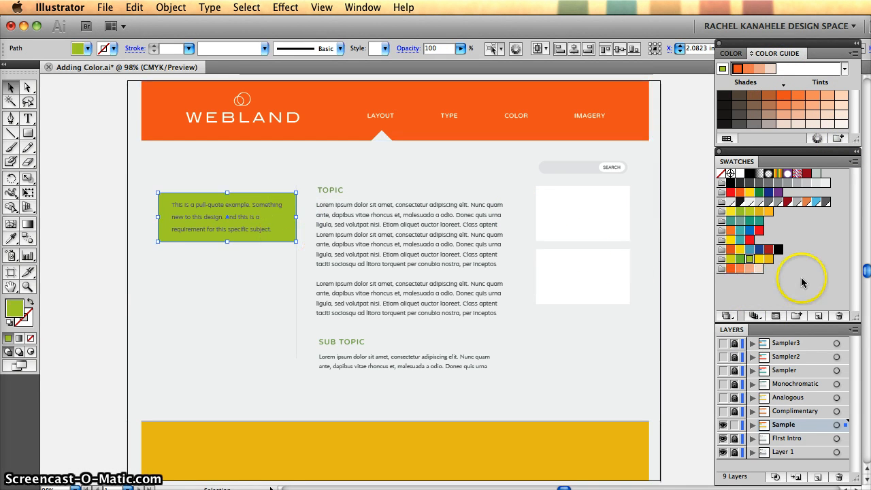
left_click(740, 271)
left_click(623, 438)
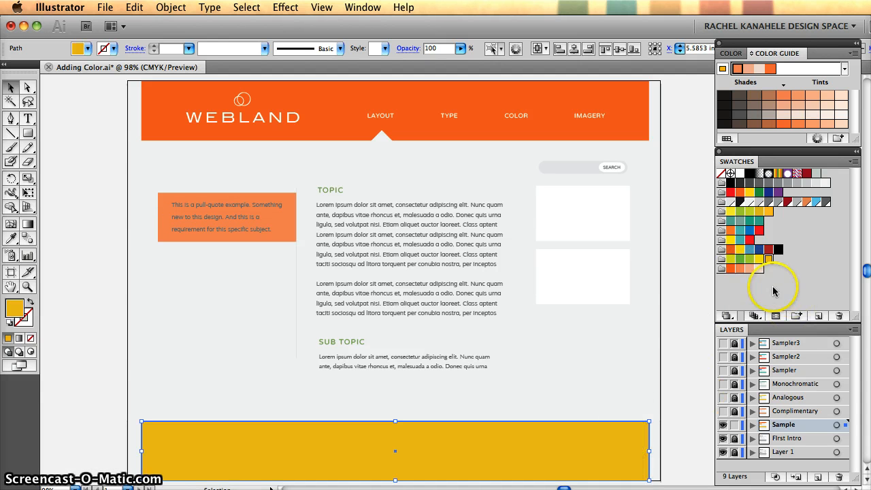
left_click(751, 269)
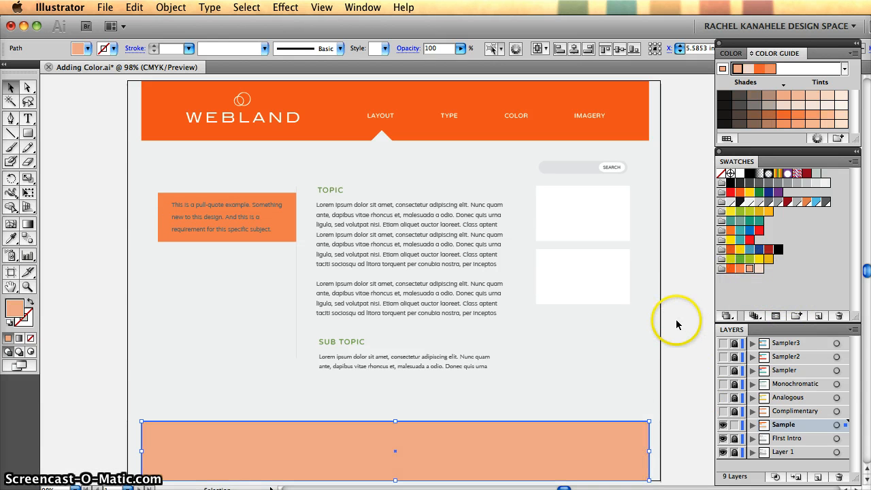
left_click(676, 321)
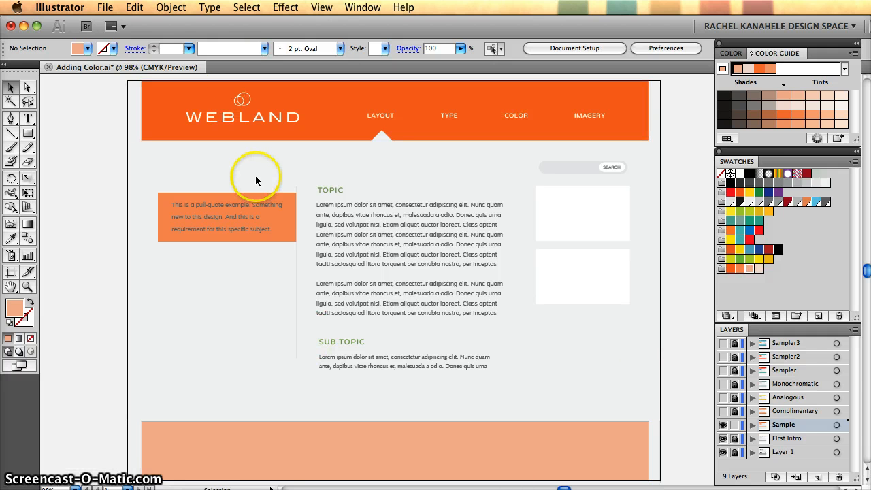
- Recolour the pull-quote text with the palest peach of the monochromatic group
left_click(250, 205)
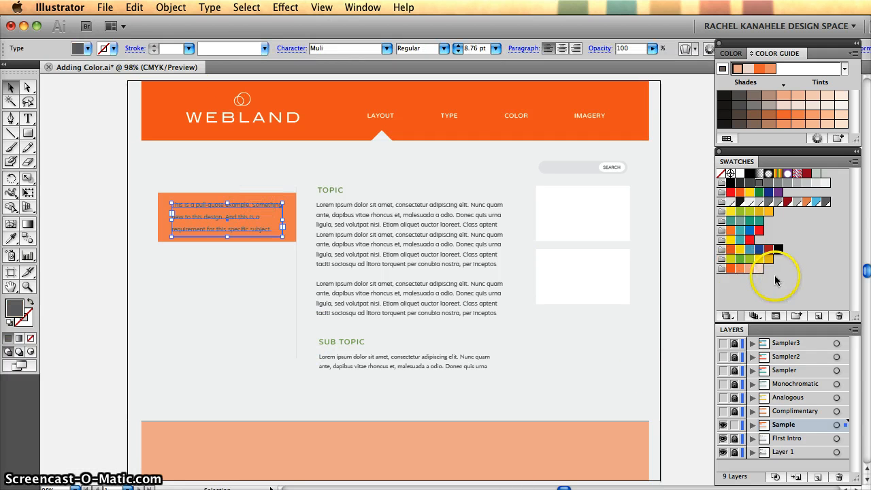
left_click(756, 270)
left_click(673, 293)
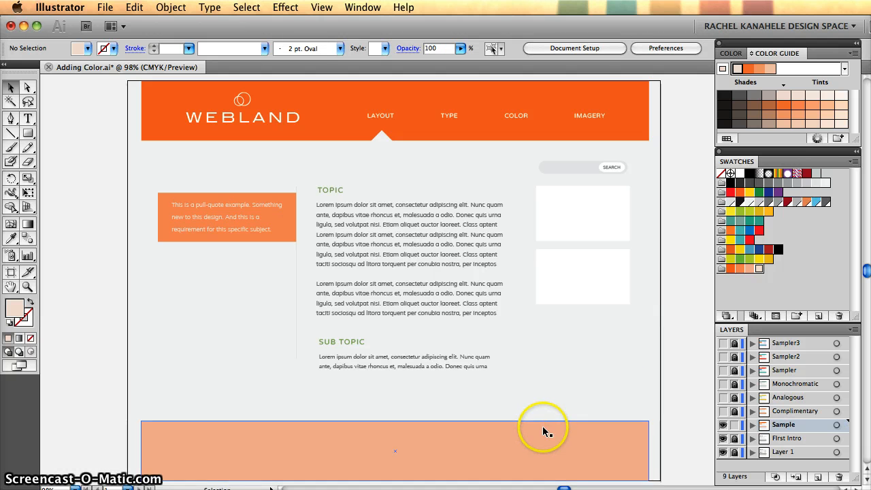
- Recolour the SUB TOPIC and TOPIC headings with the second orange of the monochromatic group
left_click(340, 347)
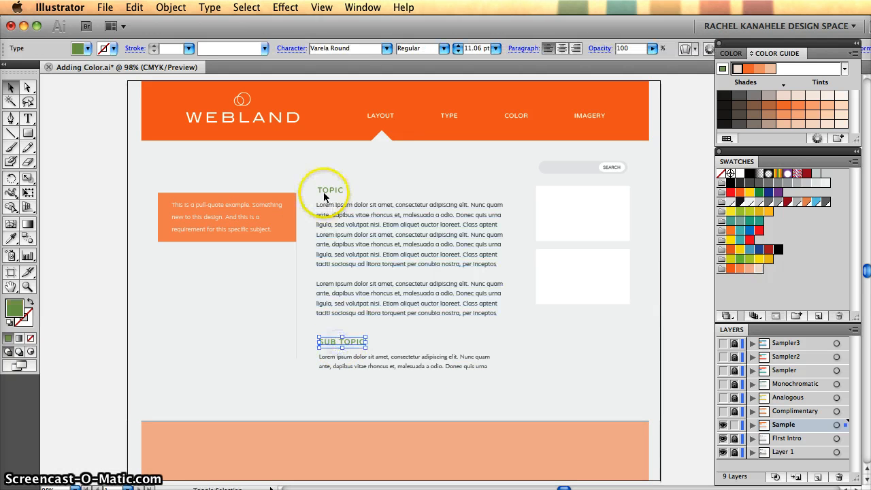
left_click(322, 190, "shift")
left_click(738, 270)
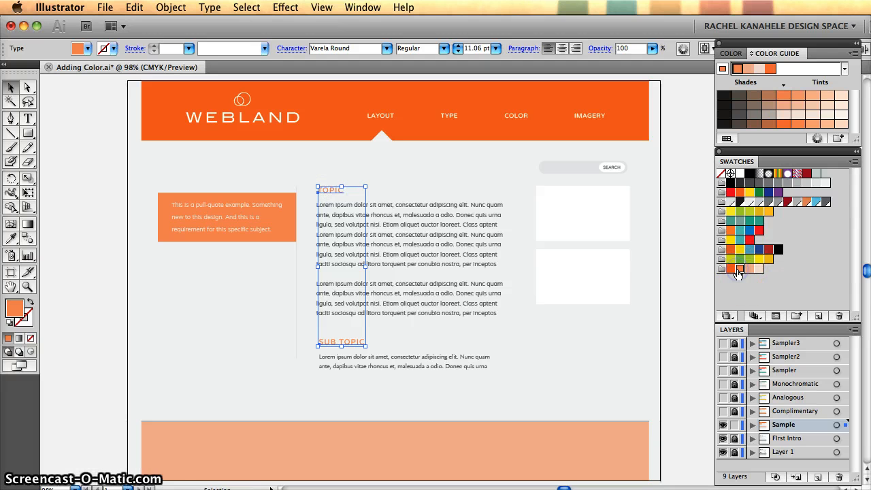
left_click(693, 317)
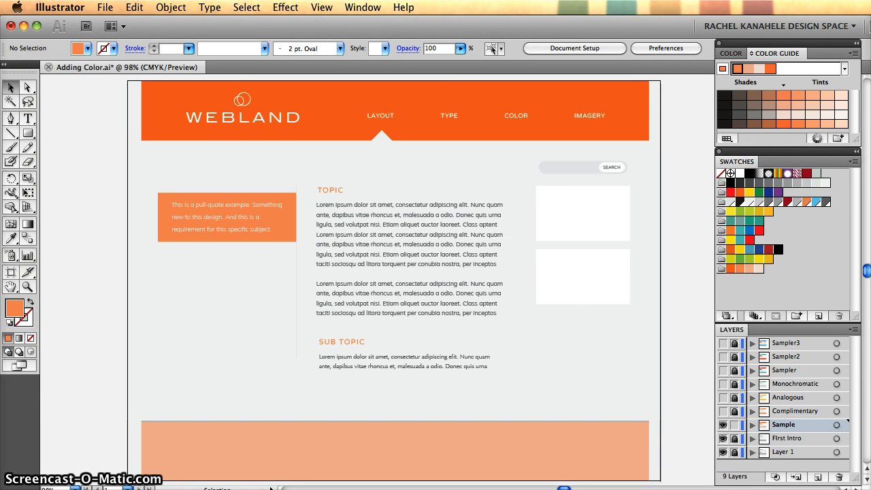
- Open the Kuler panel as a floating panel next to the Color Guide
left_click_drag(823, 76, 684, 81)
left_click_drag(737, 73, 625, 72)
left_click(370, 8)
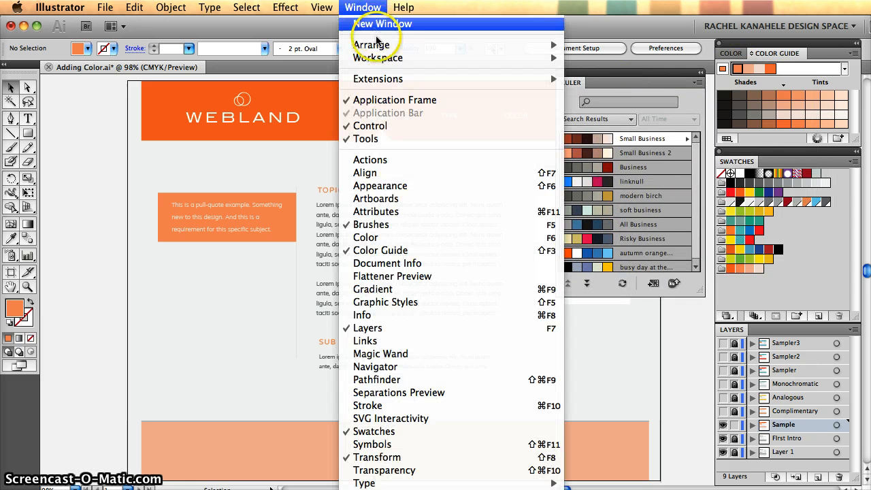
mouse_move(381, 58)
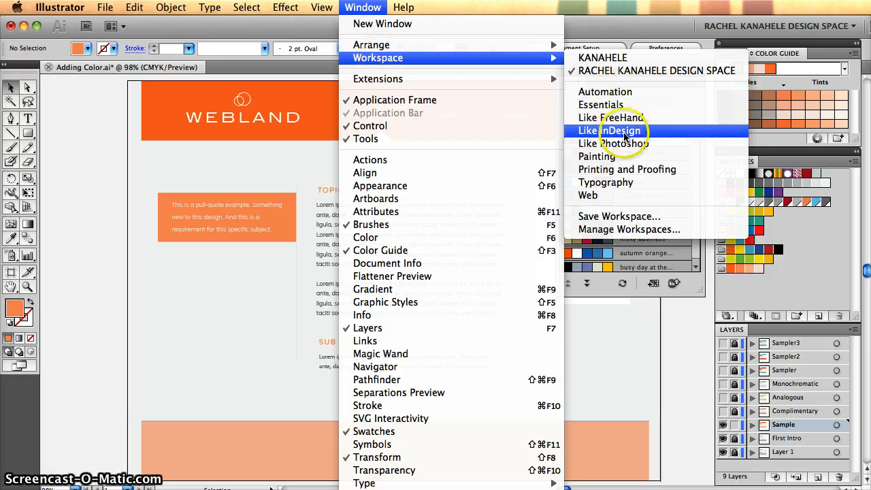
mouse_move(485, 46)
mouse_move(477, 81)
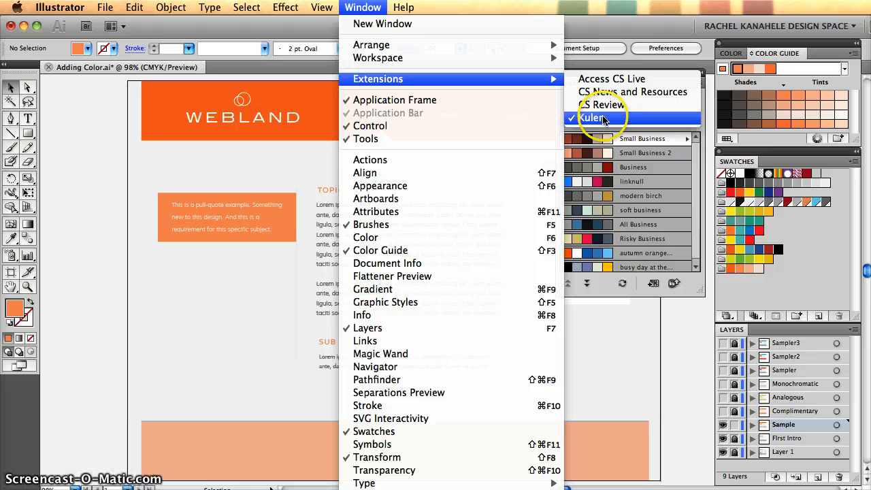
left_click(701, 137)
- Search the Kuler colour themes for "ice cream"
left_click(614, 101)
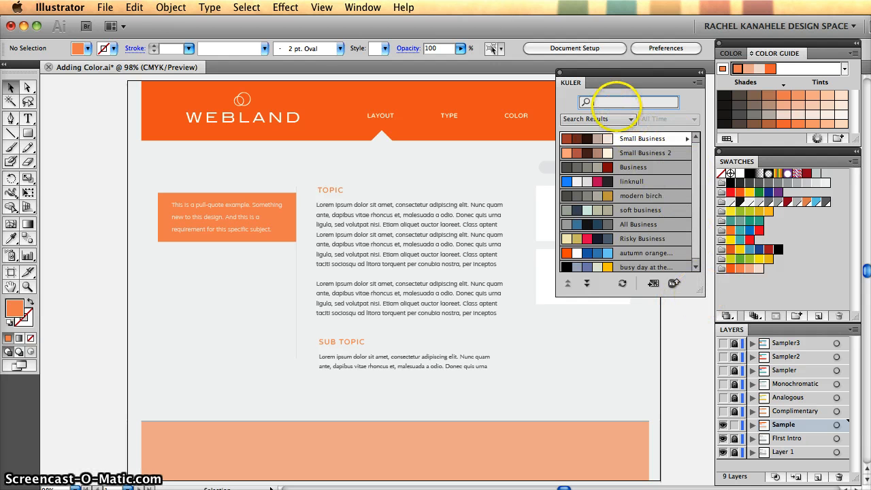
left_click(614, 102)
type("i")
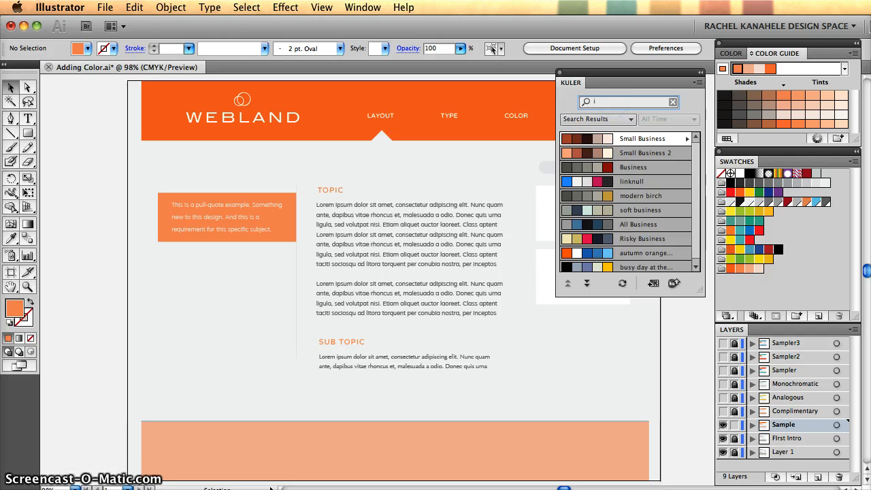
type("ce cream")
key("Return")
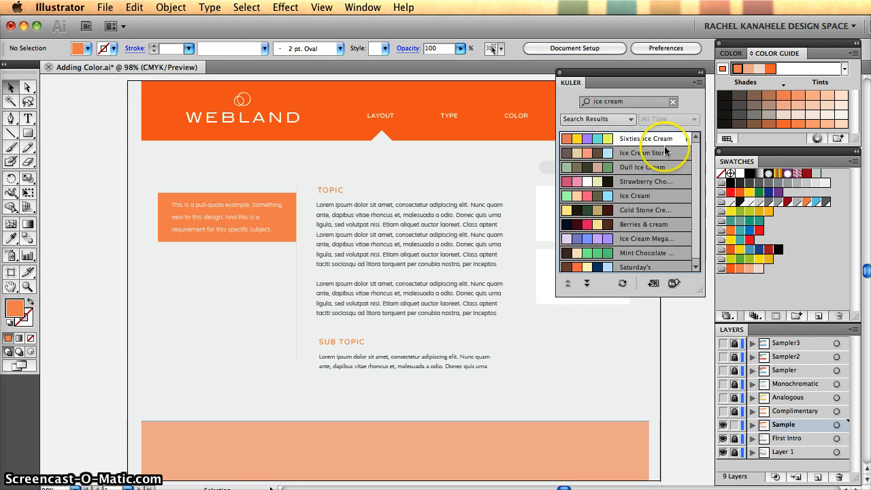
- Add the mango theme from the second page of Kuler results to the swatches and close Kuler
left_click_drag(696, 151, 695, 199)
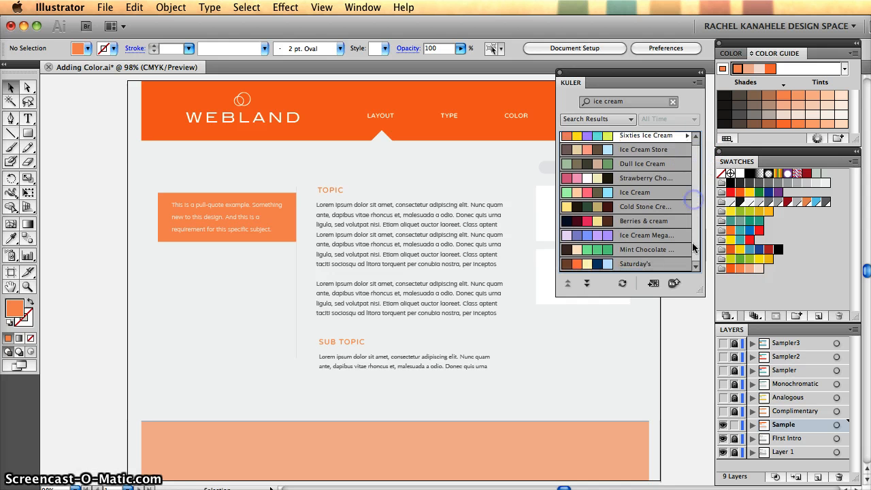
left_click_drag(697, 291, 700, 352)
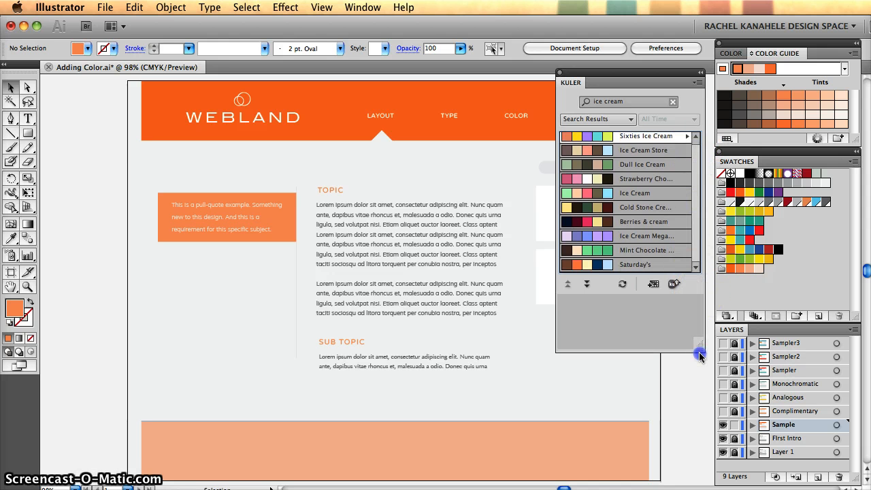
left_click(587, 347)
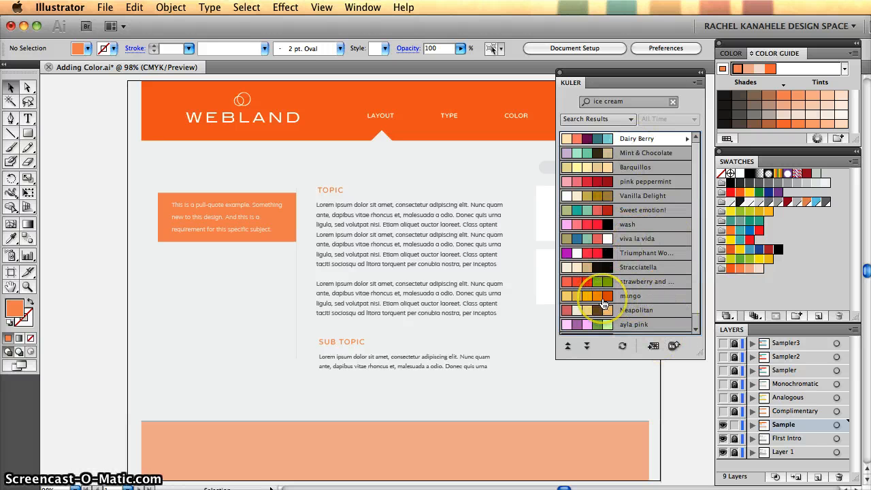
left_click(604, 302)
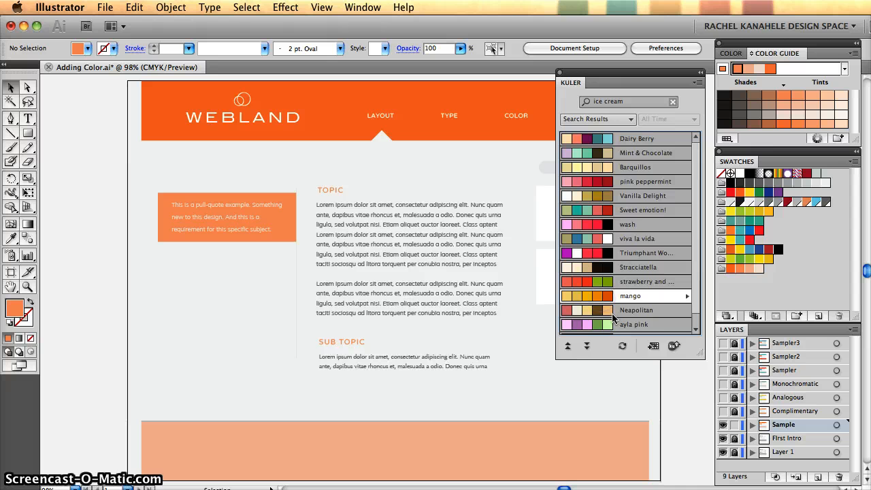
left_click(654, 347)
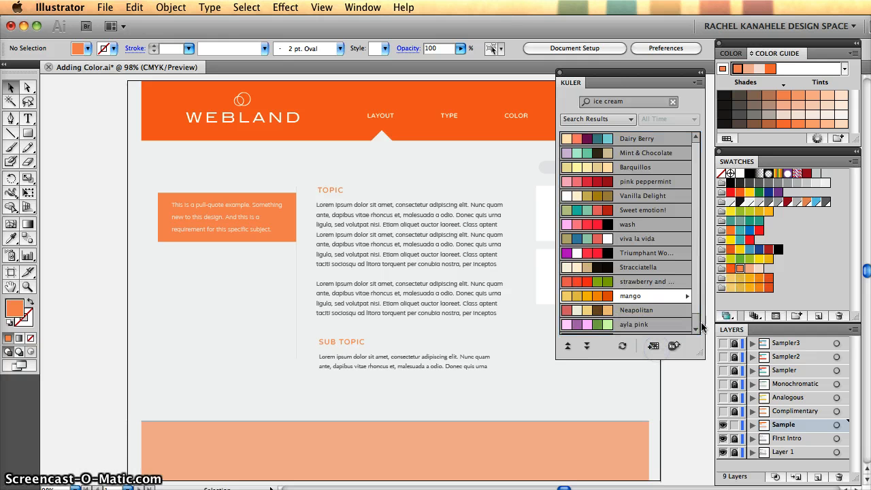
left_click(561, 72)
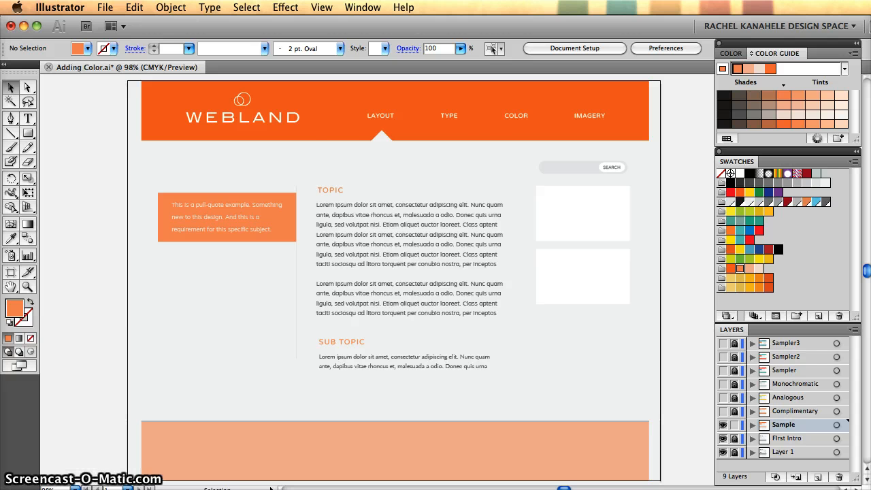
- Switch to Firefox and open the Analog site from the "50+ Beautiful Websites with Great Colour Schemes" article
key("super+Tab")
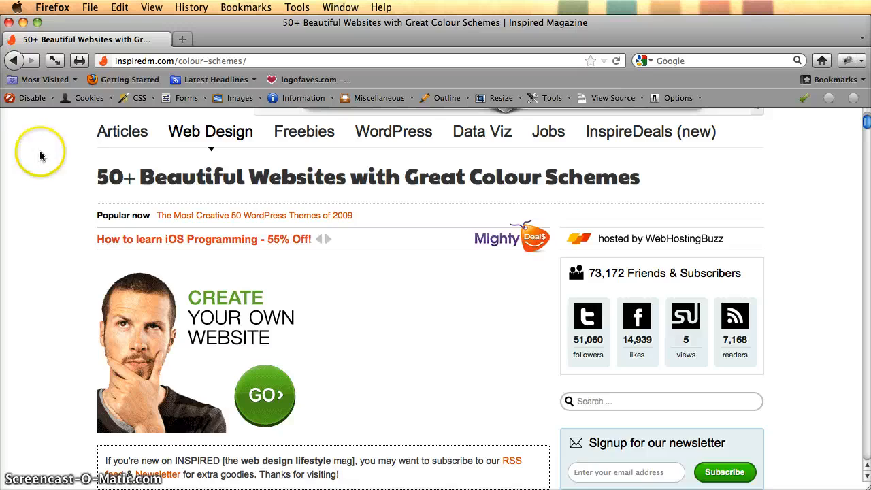
scroll(40, 156, "down", 15)
scroll(39, 156, "down", 8)
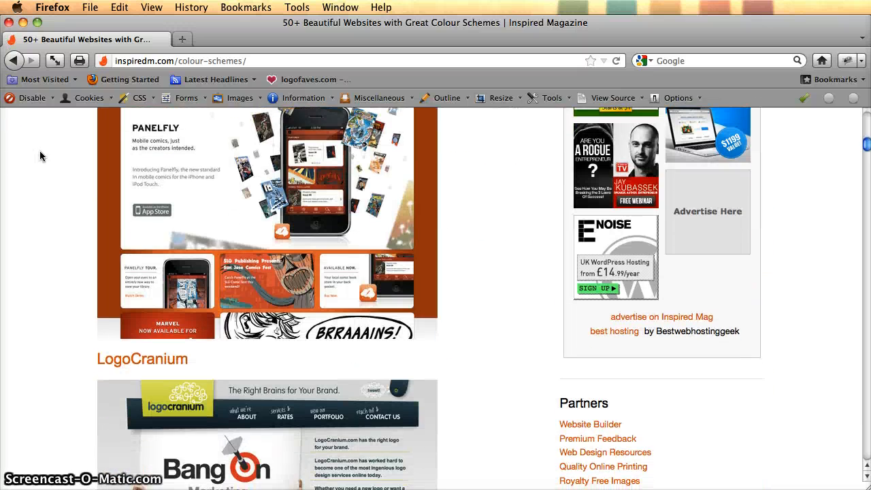
scroll(39, 156, "down", 10)
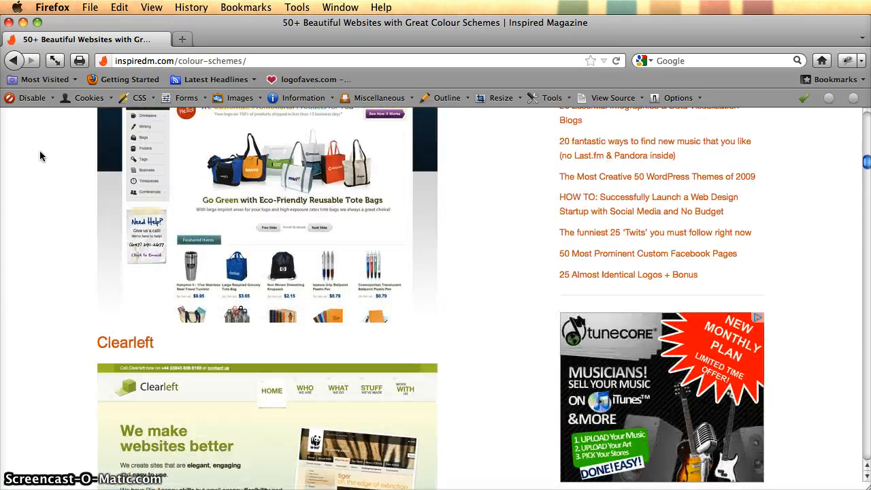
scroll(40, 156, "down", 10)
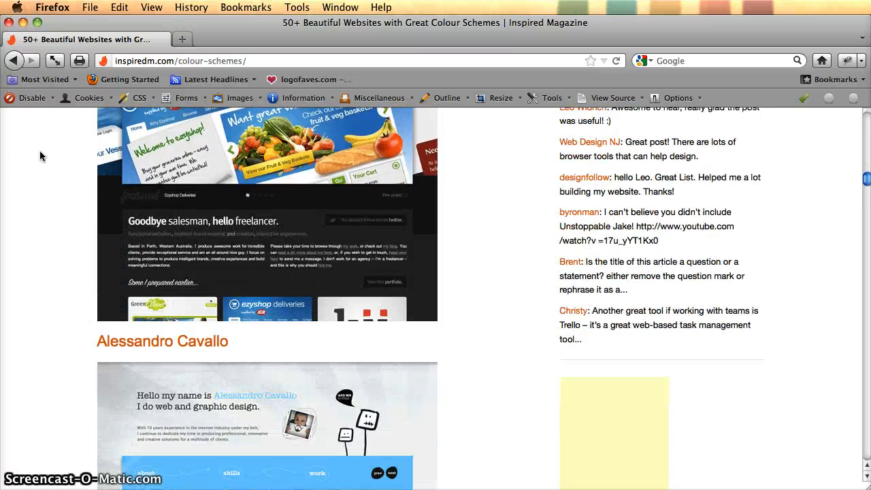
scroll(39, 156, "down", 6)
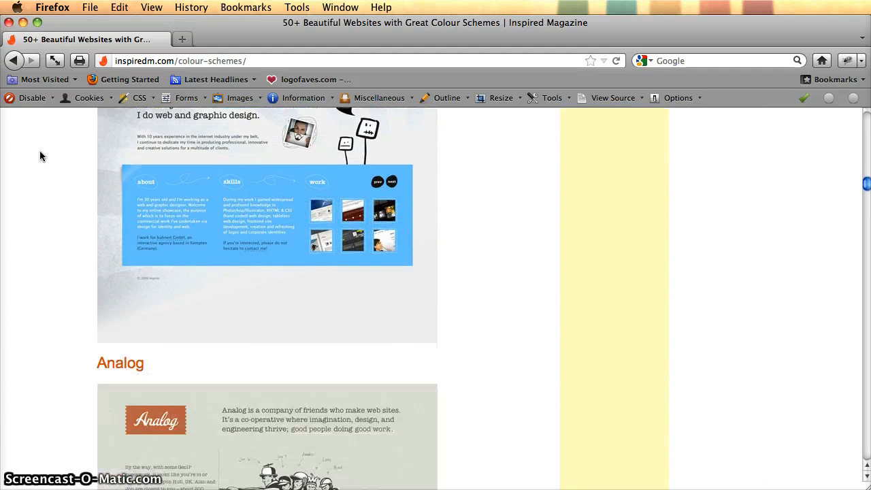
scroll(39, 156, "down", 4)
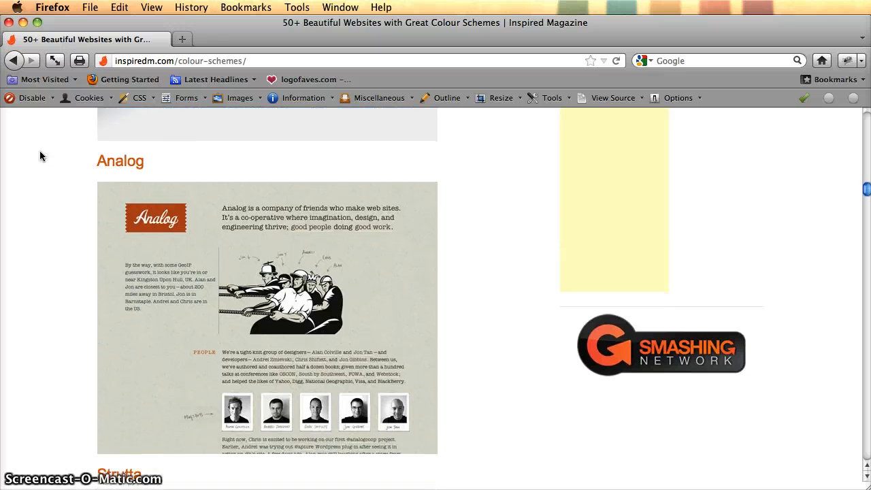
left_click(201, 233)
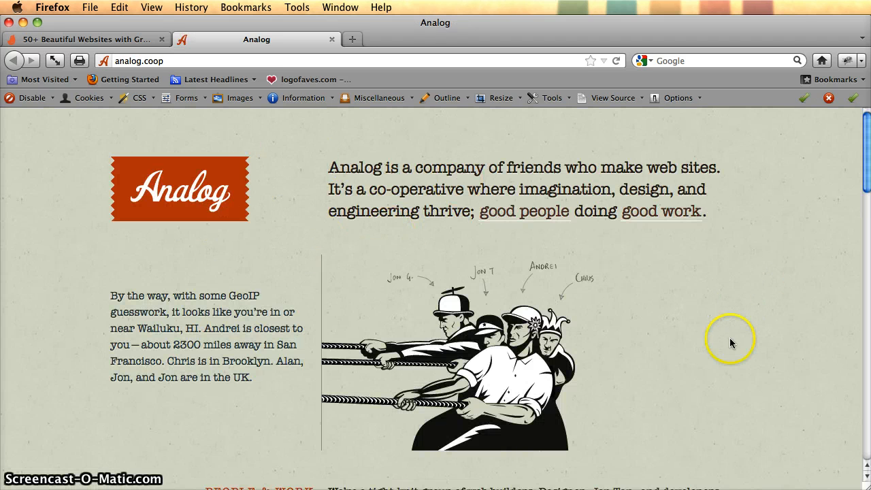
- Examine the colours used on the Analog page, from its header down to the TALK TO US section
scroll(654, 329, "down", 10)
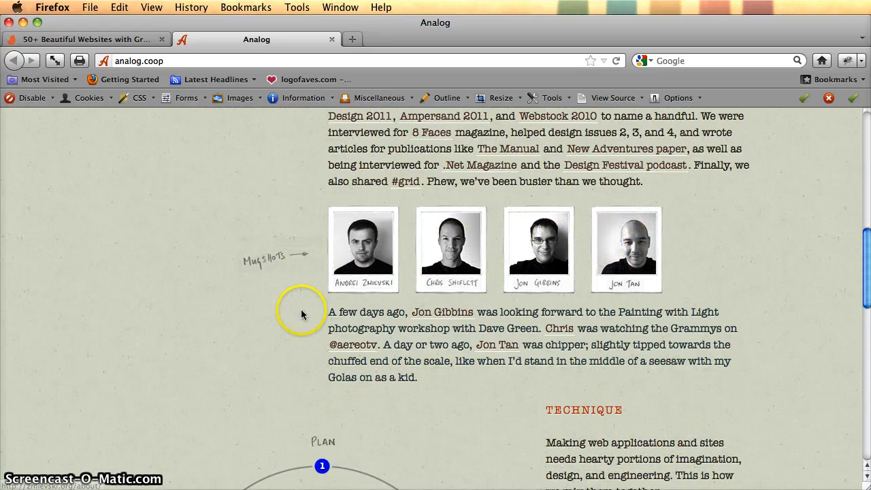
scroll(303, 310, "down", 5)
scroll(304, 307, "down", 2)
scroll(397, 272, "down", 5)
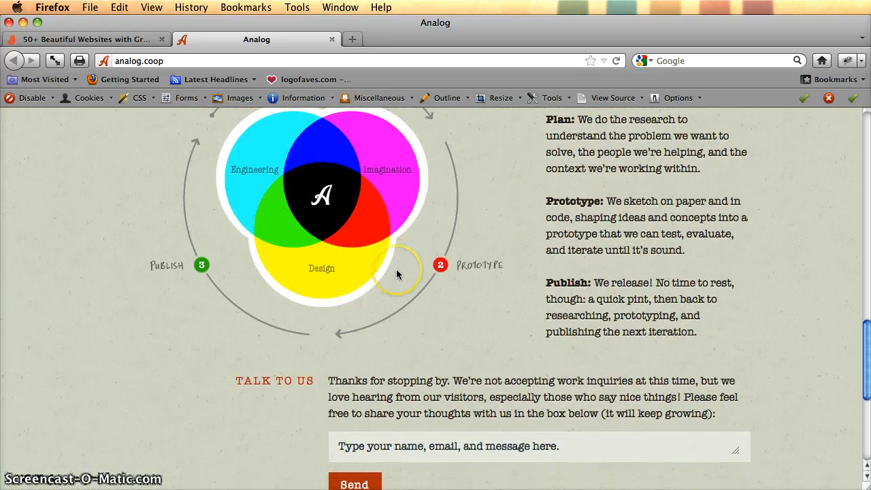
scroll(397, 272, "up", 20)
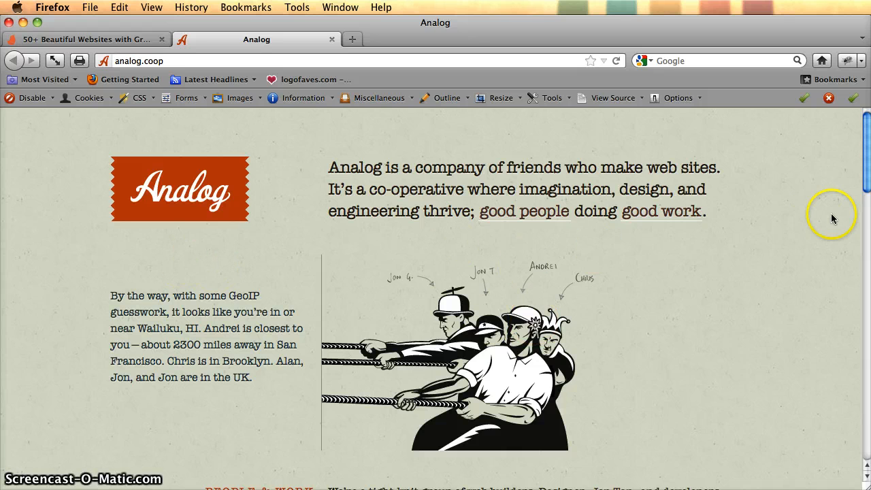
- Open Firebug on the Analog page and inspect the greeting paragraph below the logo
left_click(846, 62)
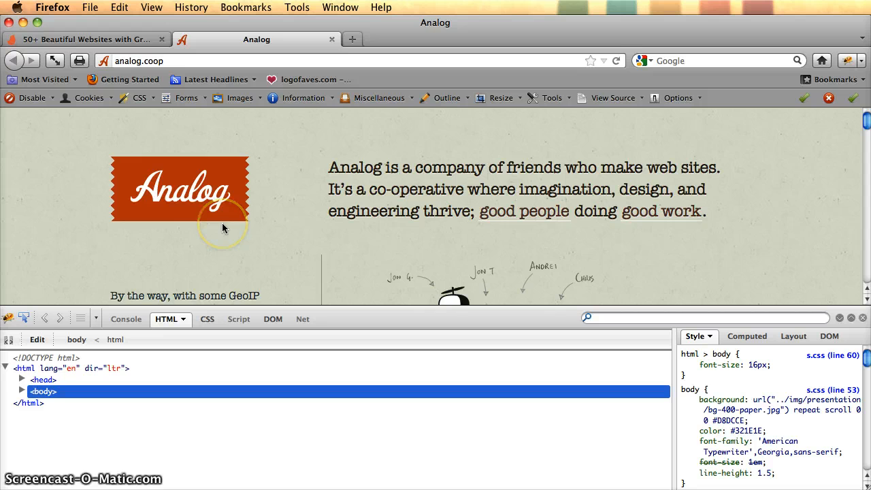
scroll(334, 222, "down", 5)
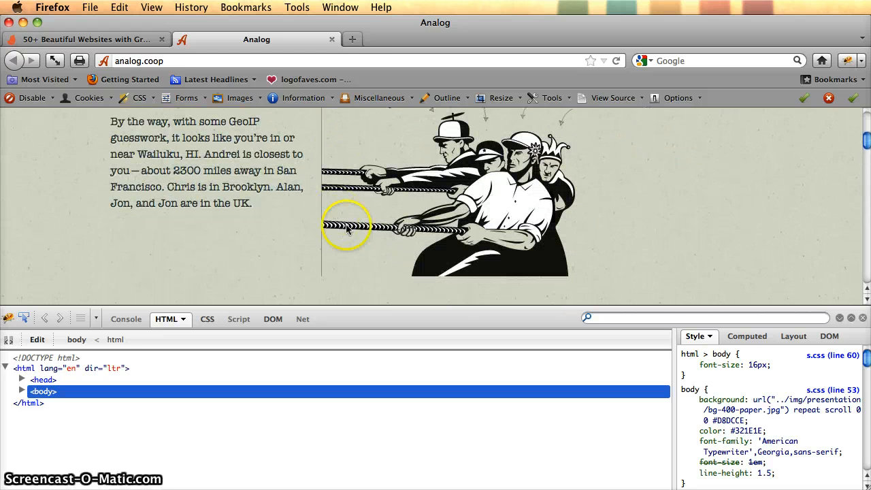
scroll(725, 228, "up", 5)
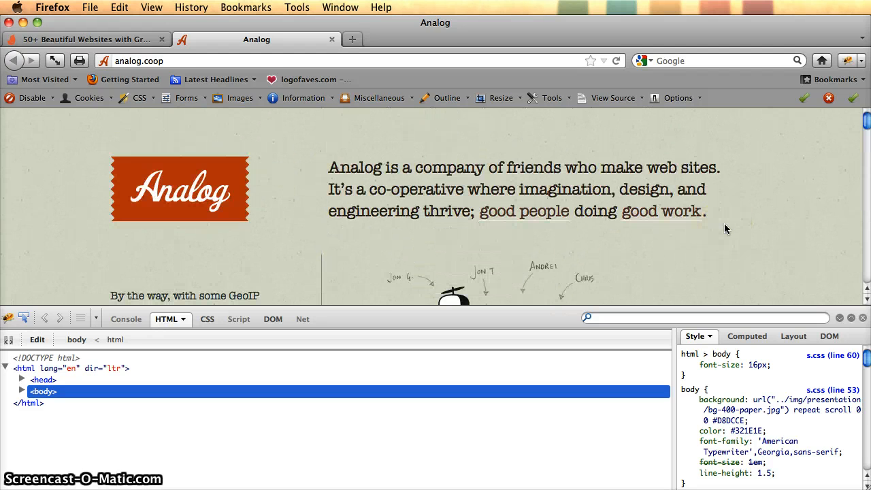
scroll(725, 228, "down", 10)
scroll(725, 229, "up", 10)
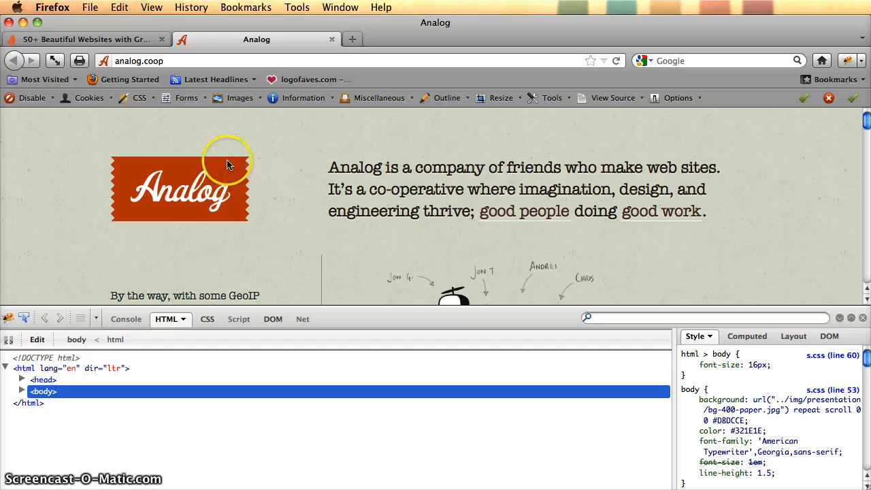
left_click(24, 318)
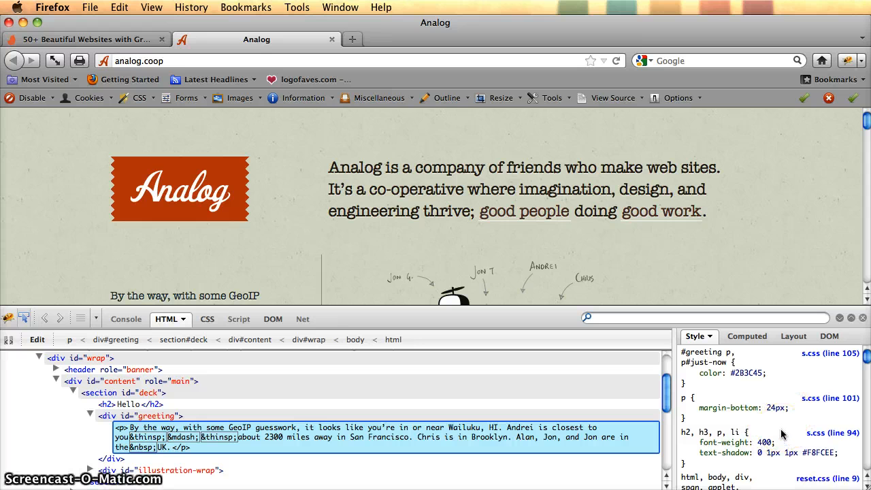
- Examine the greeting paragraph's CSS rules and preview the colour value used for its text
scroll(783, 435, "down", 1)
mouse_move(821, 450)
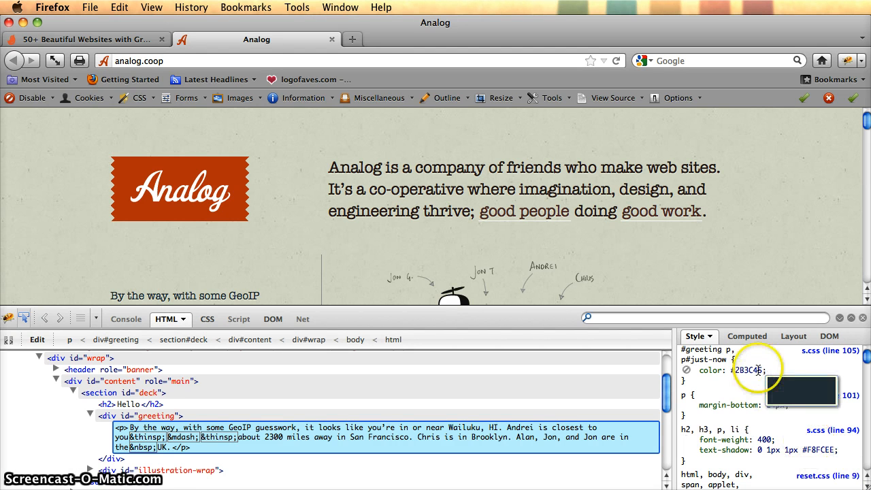
scroll(758, 369, "up", 1)
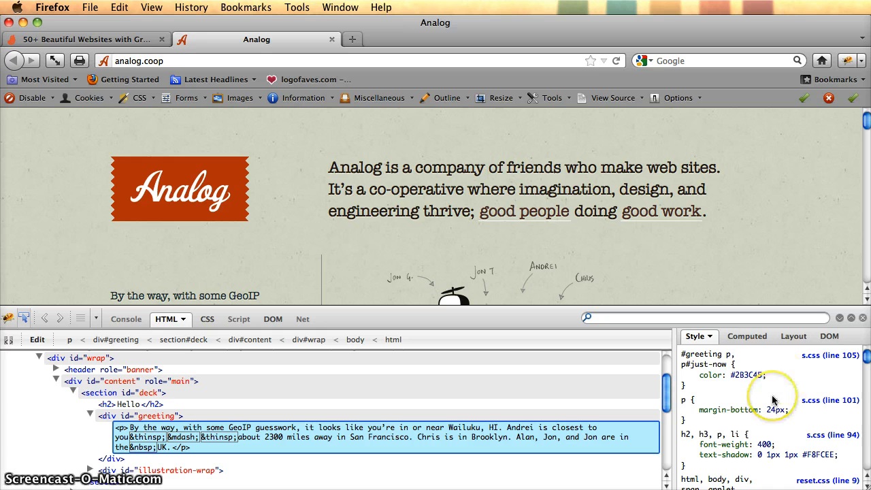
scroll(771, 401, "down", 5)
scroll(772, 401, "down", 2)
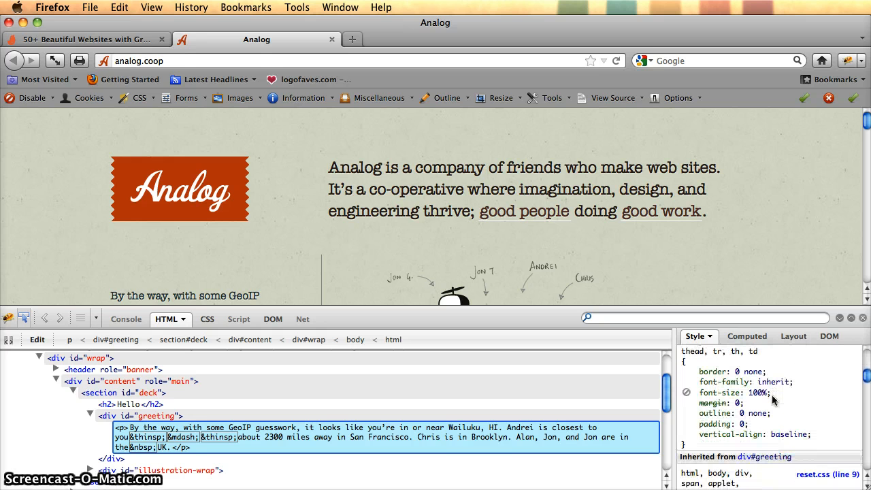
scroll(769, 412, "up", 5)
scroll(767, 419, "up", 2)
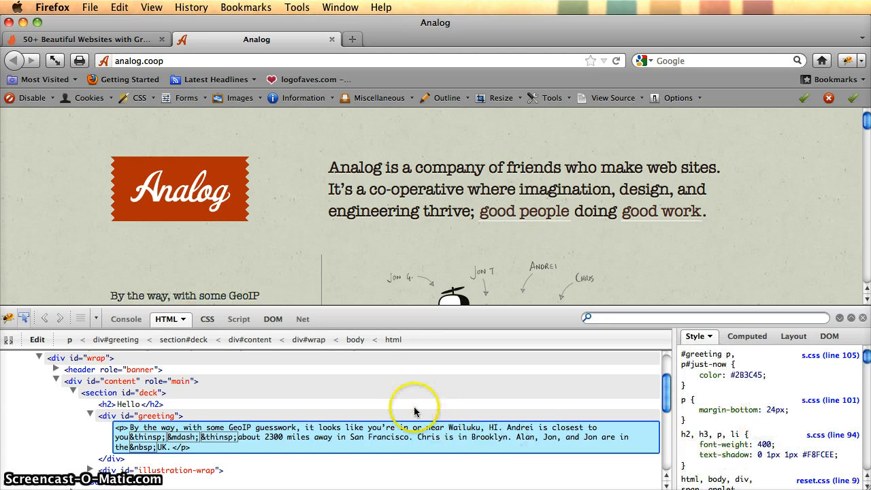
- Inspect the Analog logo image and check its CSS rules for a colour value
left_click(189, 182)
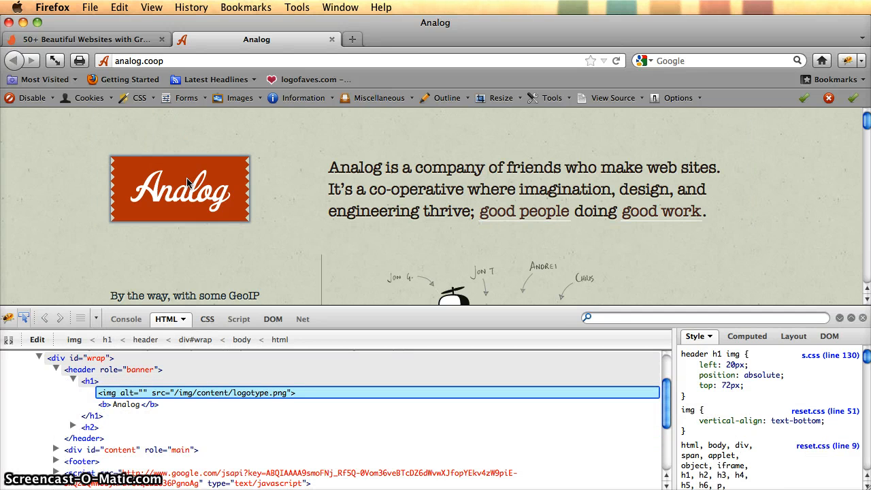
left_click(182, 181)
left_click(182, 182)
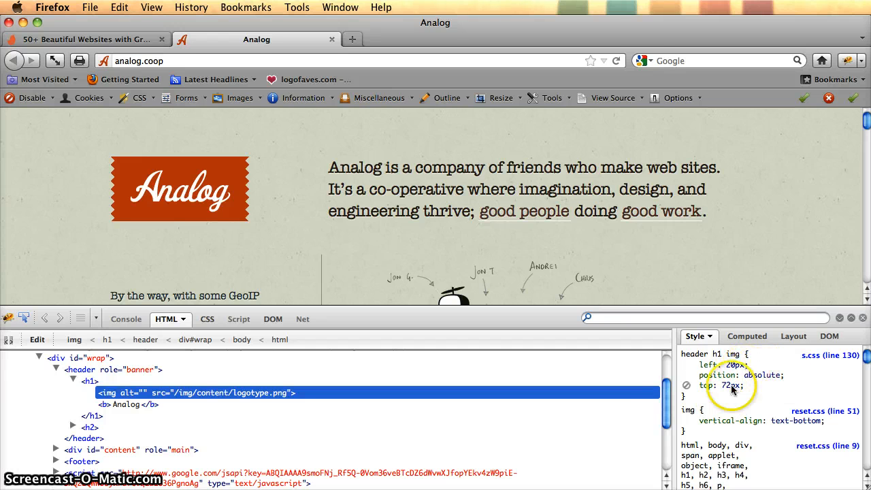
scroll(748, 462, "down", 3)
scroll(748, 462, "down", 5)
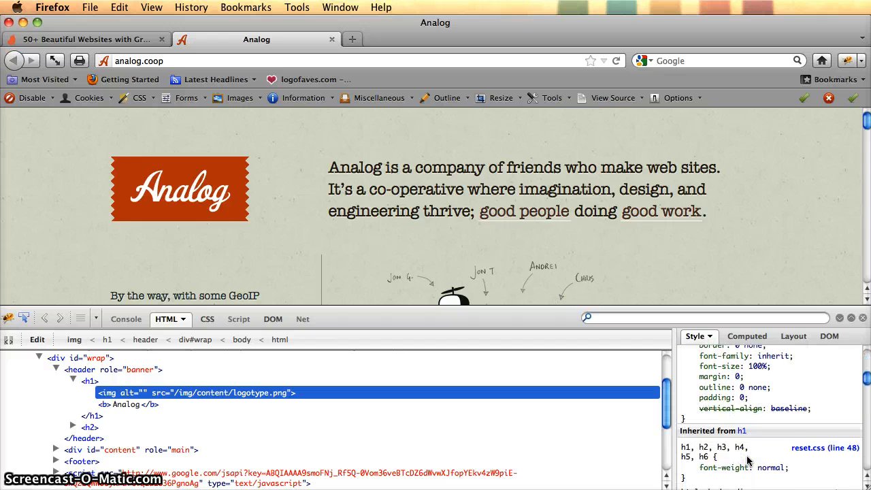
scroll(747, 461, "up", 5)
scroll(748, 462, "down", 4)
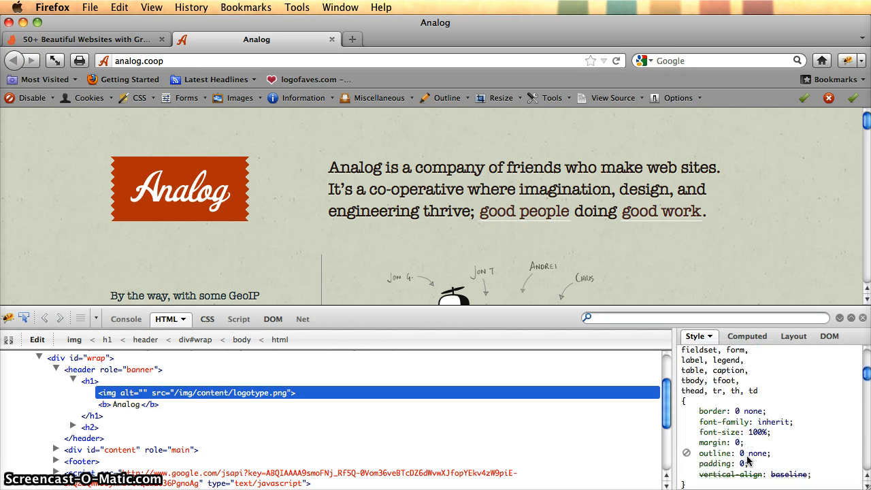
- Close the Analog page and open the Matt site (themattinator.com) from the colour schemes article
left_click(481, 270)
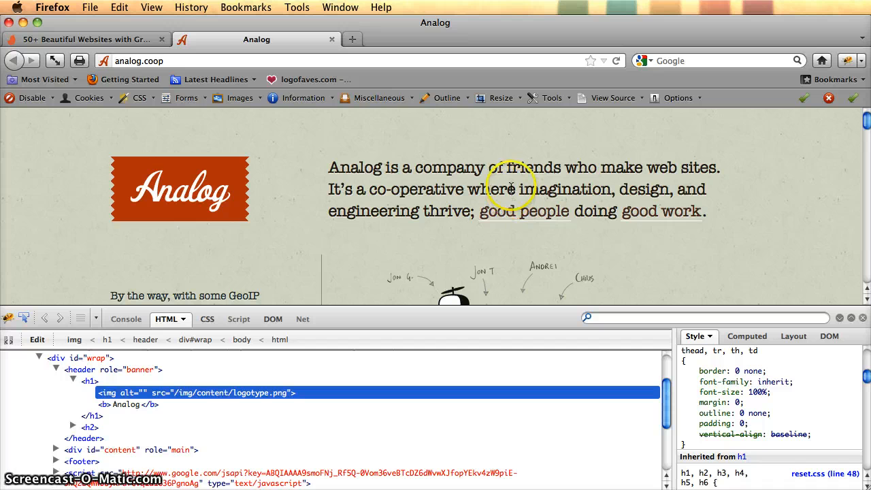
left_click(332, 40)
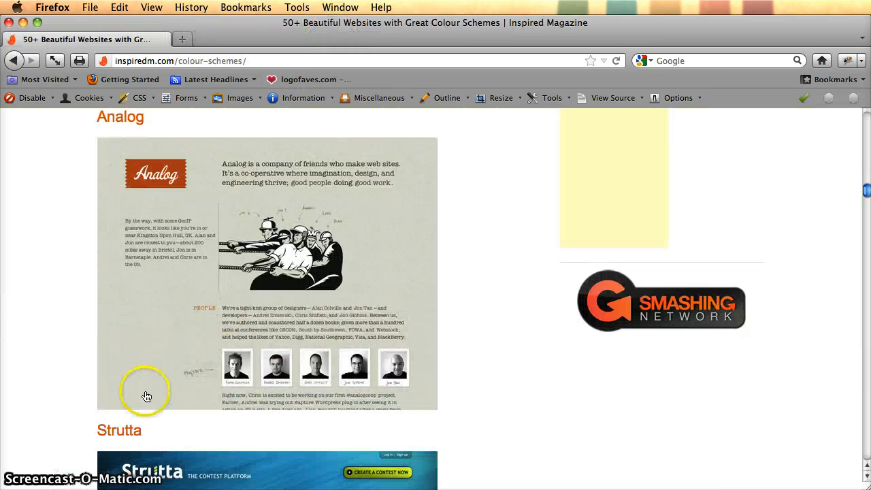
scroll(146, 391, "down", 10)
scroll(146, 394, "down", 20)
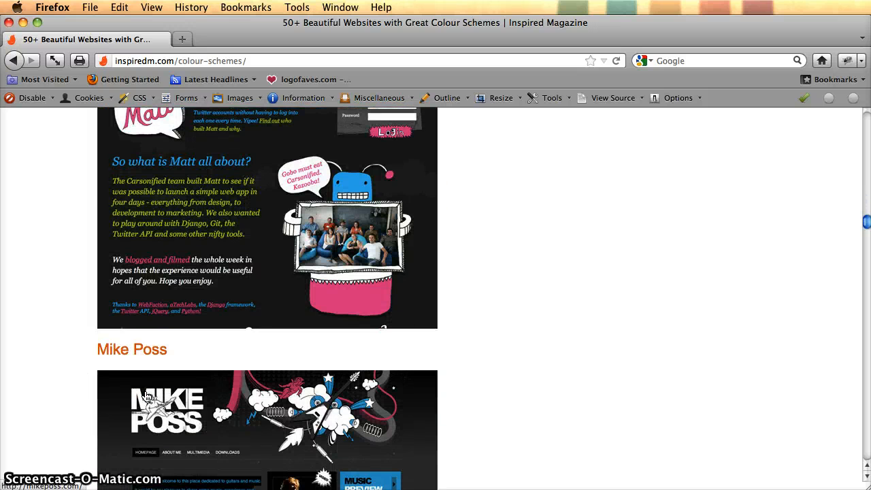
scroll(146, 395, "down", 2)
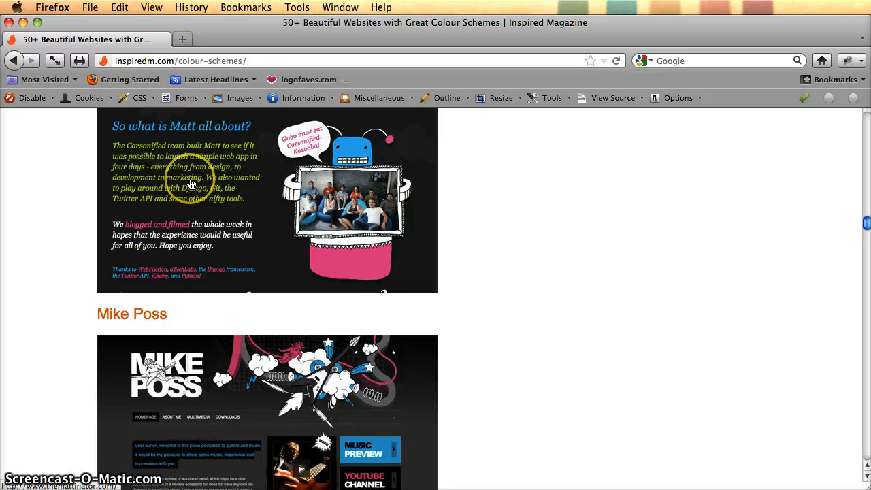
left_click(191, 184)
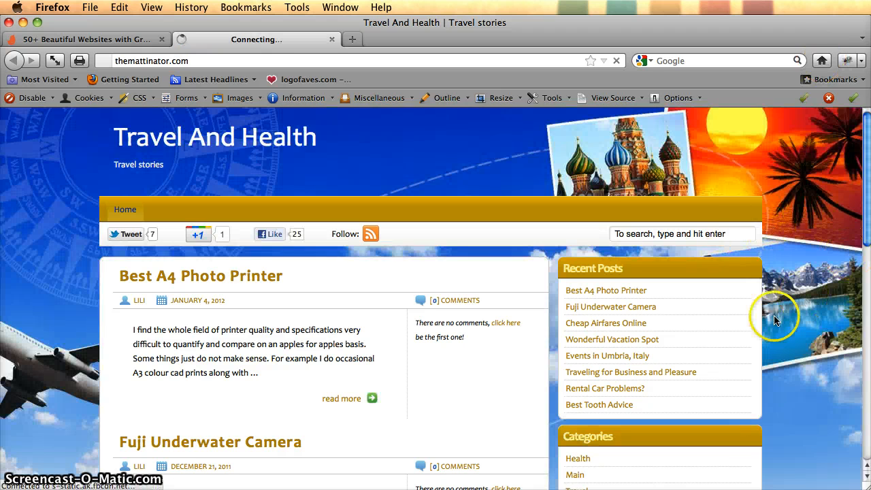
- Open Firebug on the Travel And Health page and inspect the "Best A4 Photo Printer" heading link for its CSS colour value
scroll(775, 320, "down", 8)
scroll(775, 320, "up", 8)
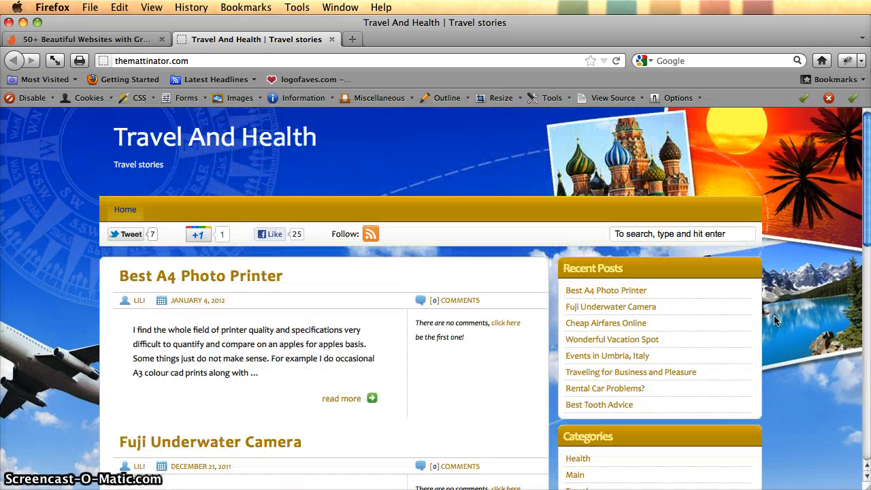
left_click(845, 62)
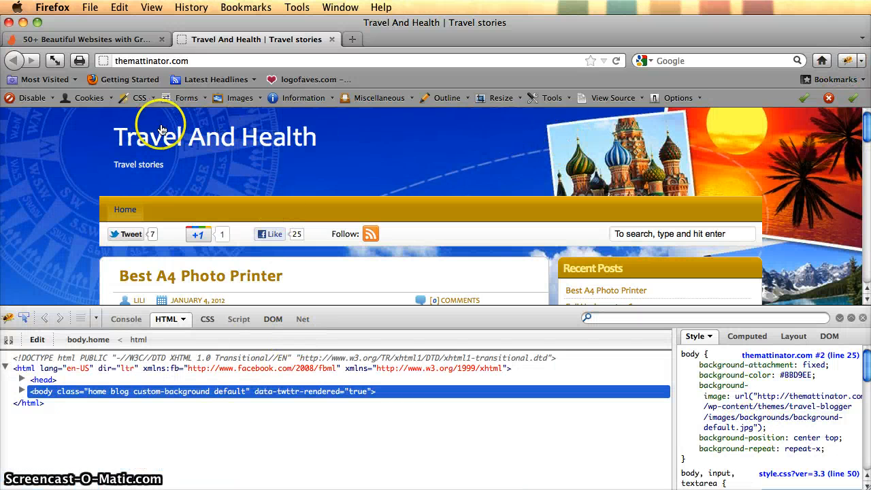
scroll(220, 220, "down", 3)
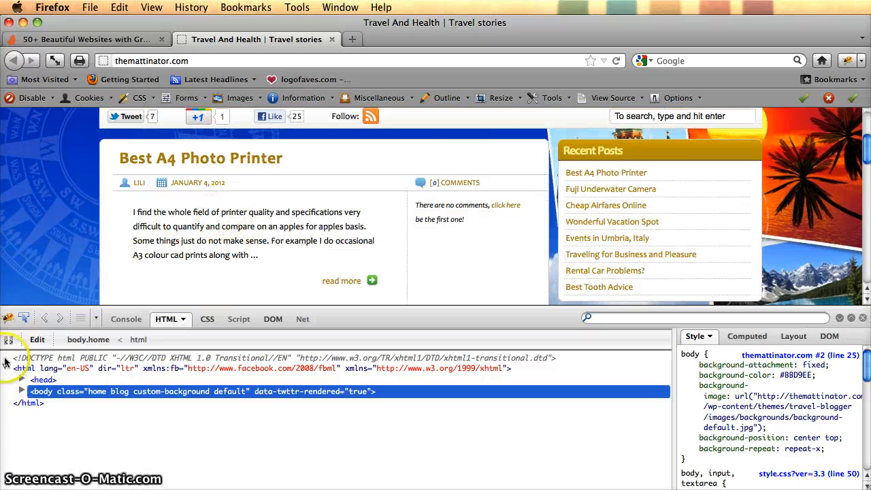
left_click(25, 318)
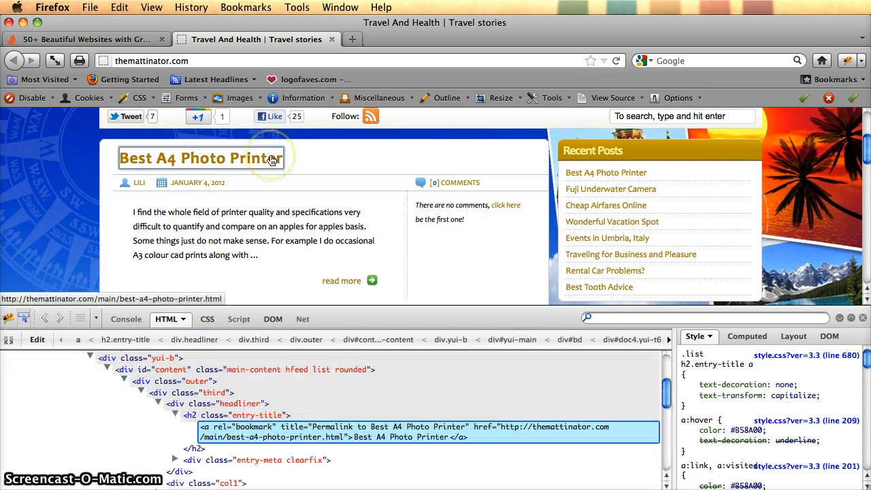
left_click(271, 160)
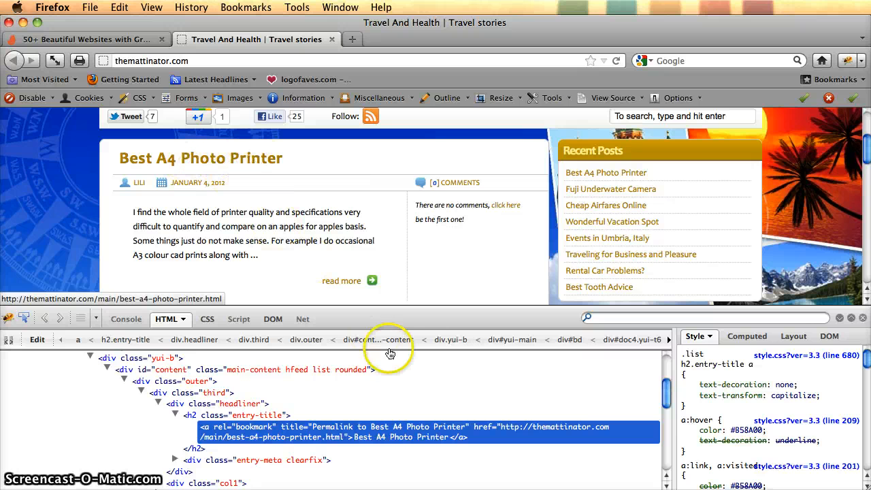
left_click(24, 318)
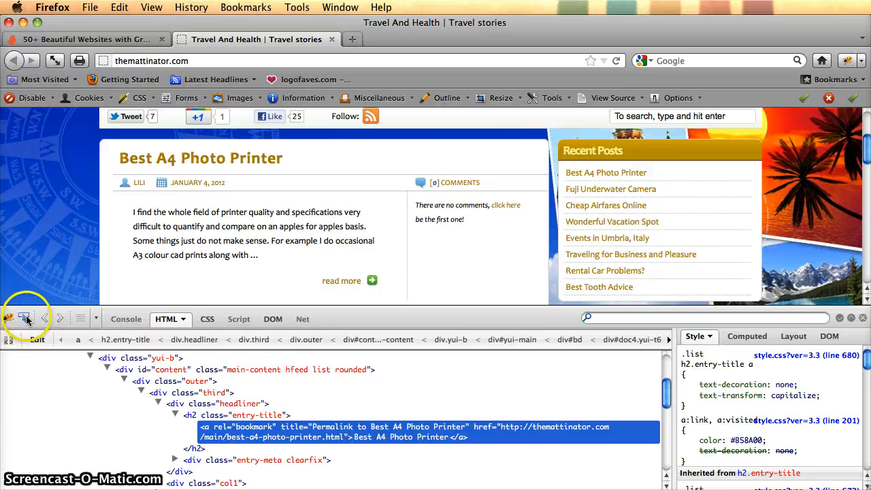
left_click(227, 164)
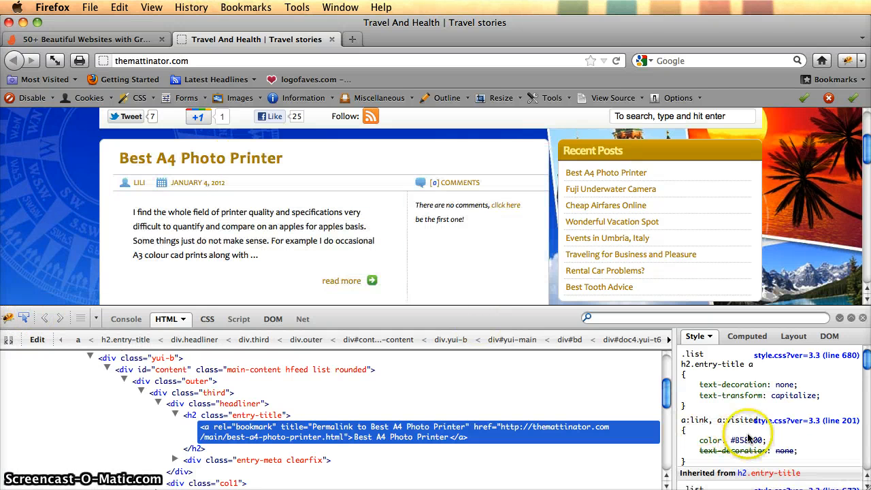